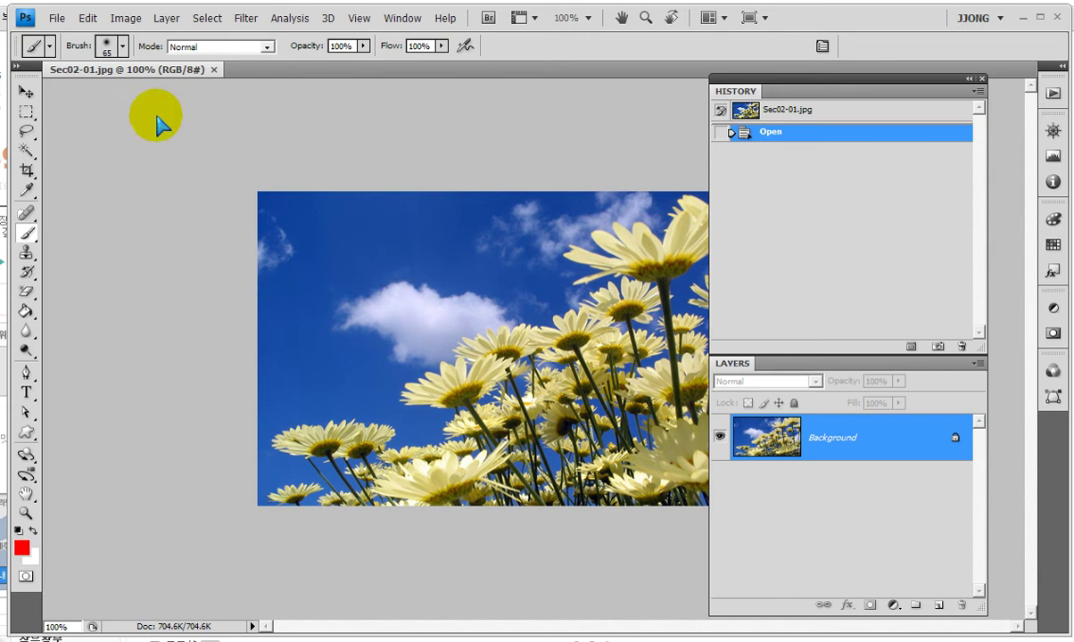
- Float Sec02-01.jpg in its own window and enlarge the window so grey canvas surrounds the photo
left_click_drag(136, 69, 261, 379)
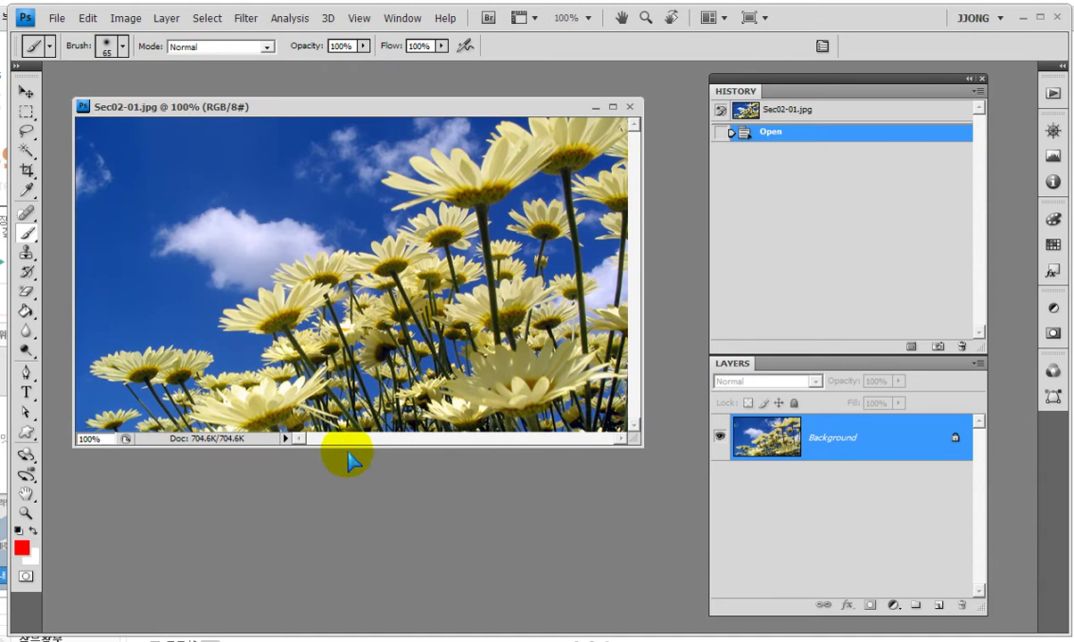
left_click_drag(639, 445, 698, 518)
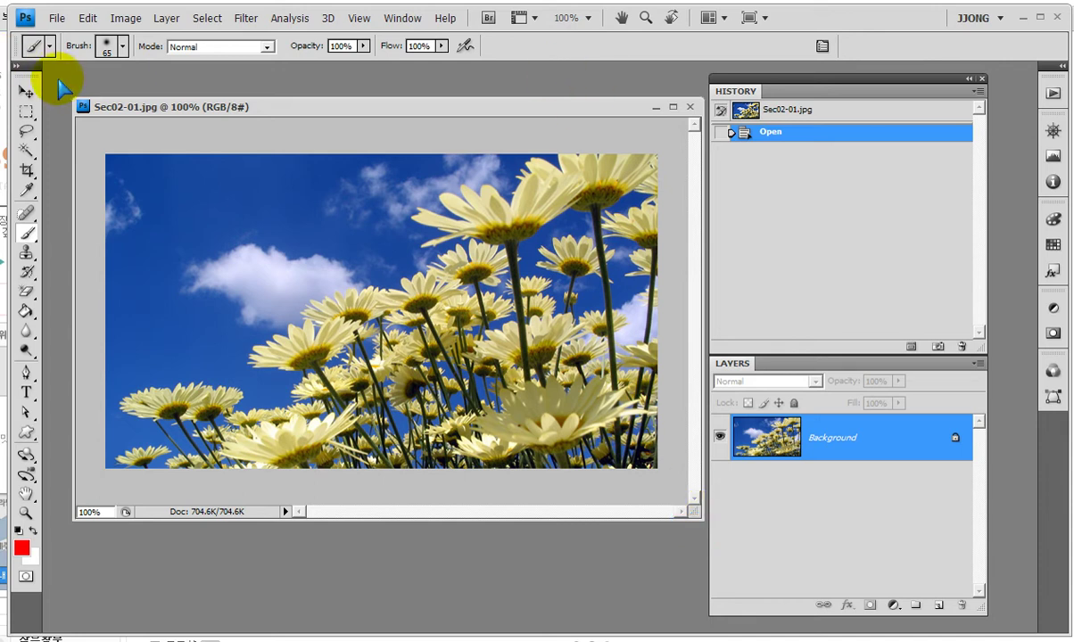
- Draw a rectangular marquee selection just inside the daisy photo's edges
left_click(26, 111)
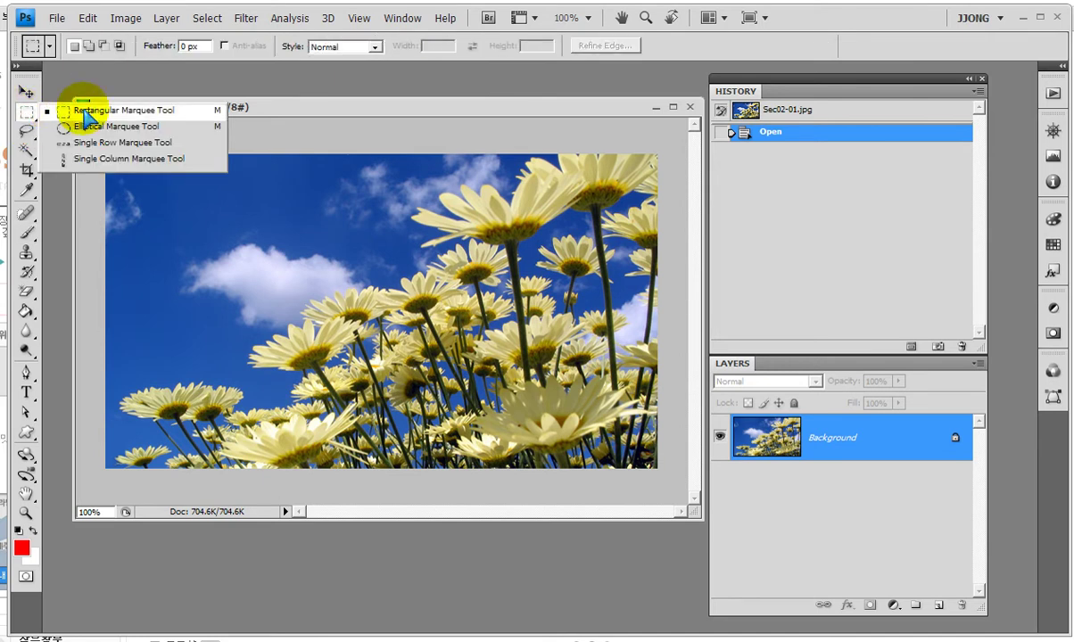
left_click(132, 112)
mouse_move(164, 109)
left_mouse_down()
mouse_move(194, 126)
mouse_move(178, 93)
left_mouse_up()
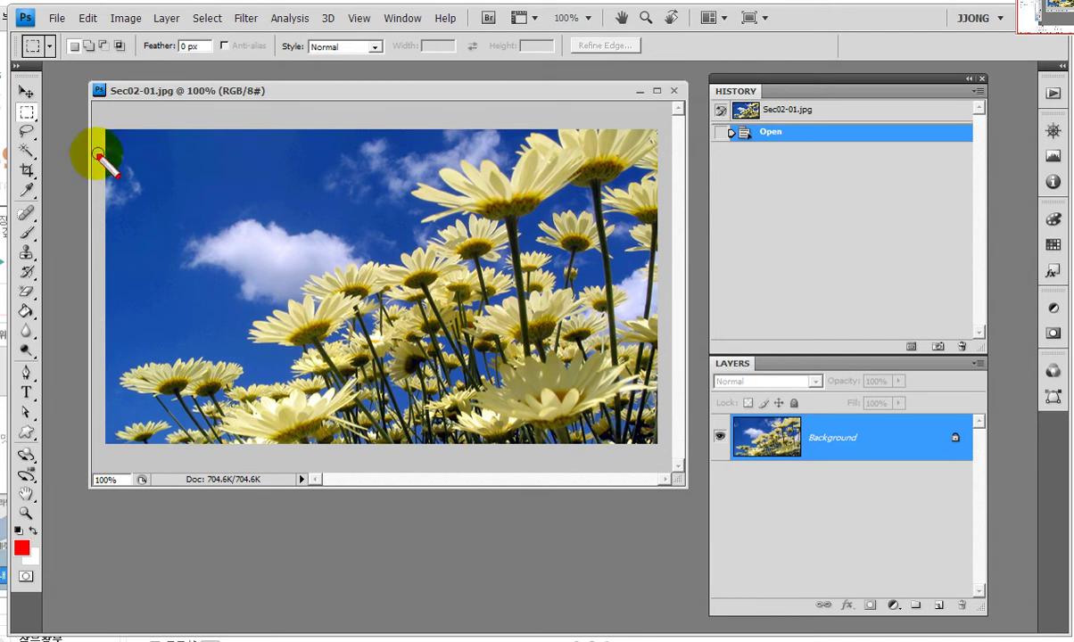
left_click_drag(128, 145, 184, 226)
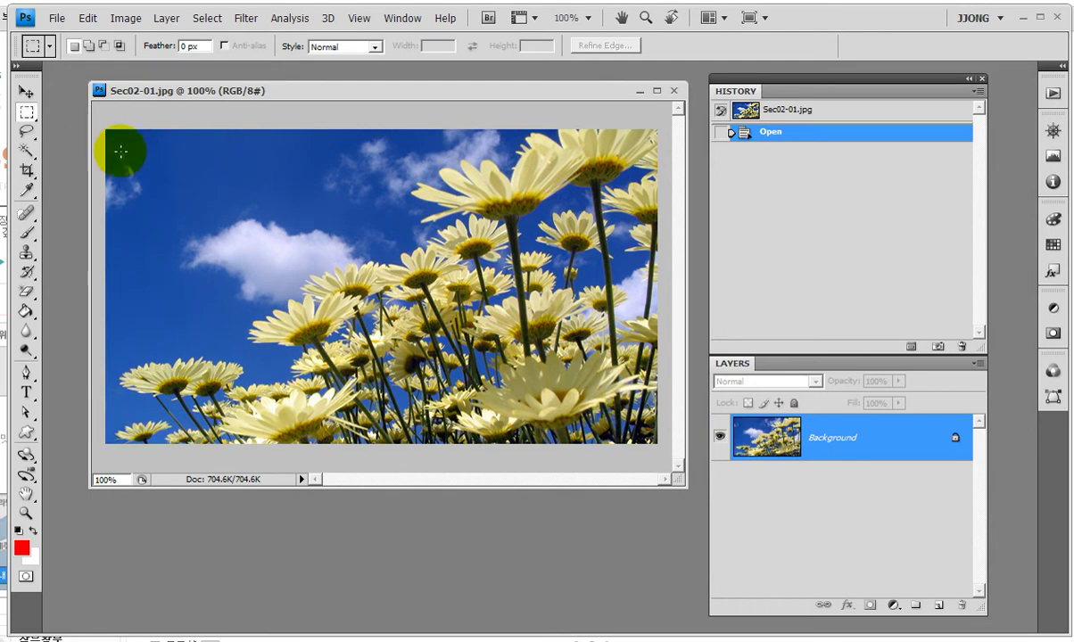
mouse_move(119, 145)
left_mouse_down()
mouse_move(636, 416)
mouse_move(643, 430)
left_mouse_up()
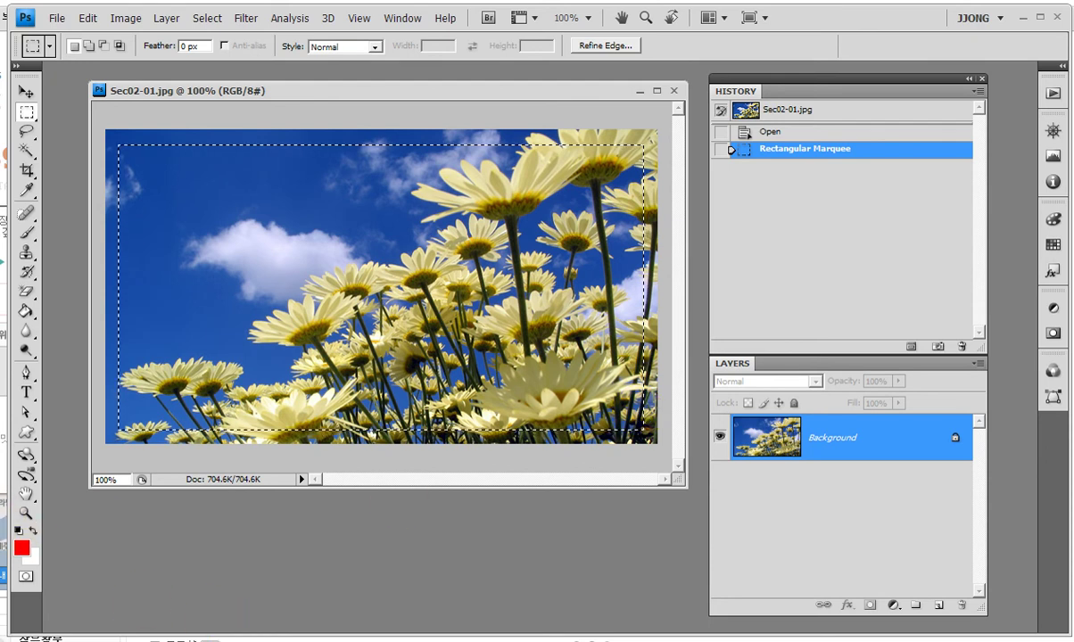
- Reset the colours to default black foreground and white background, then check the fill-shortcut notes
left_click(17, 530)
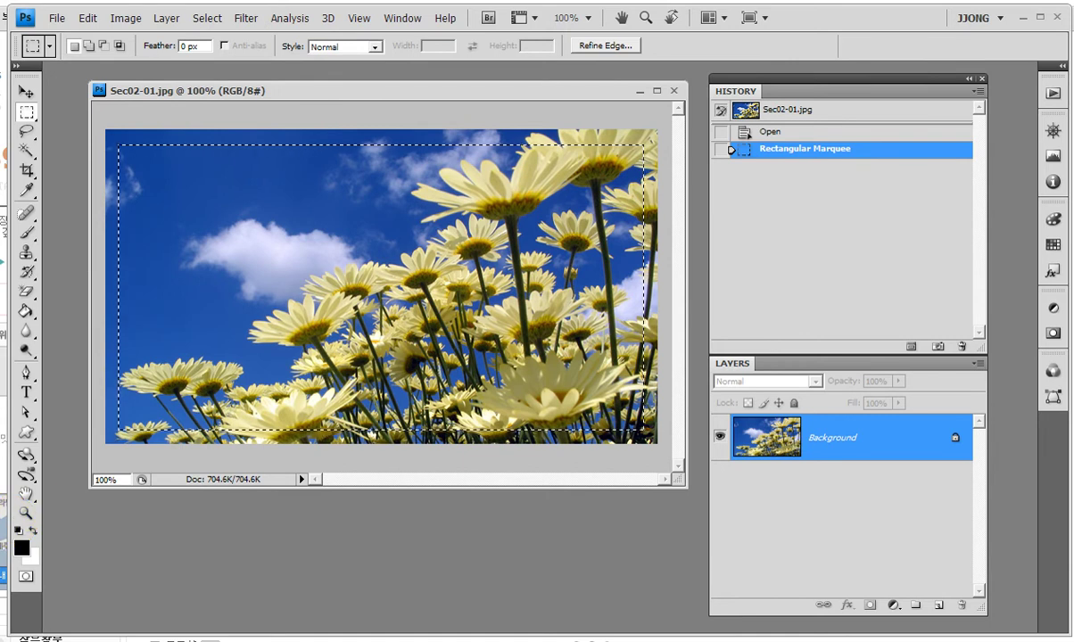
key("alt+Tab")
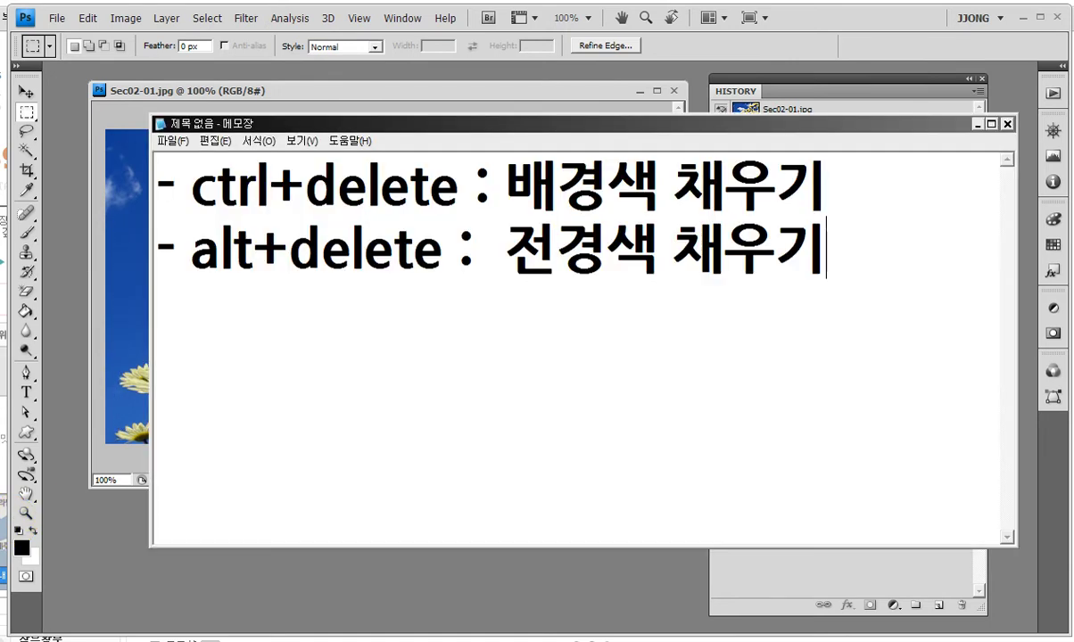
left_click(131, 91)
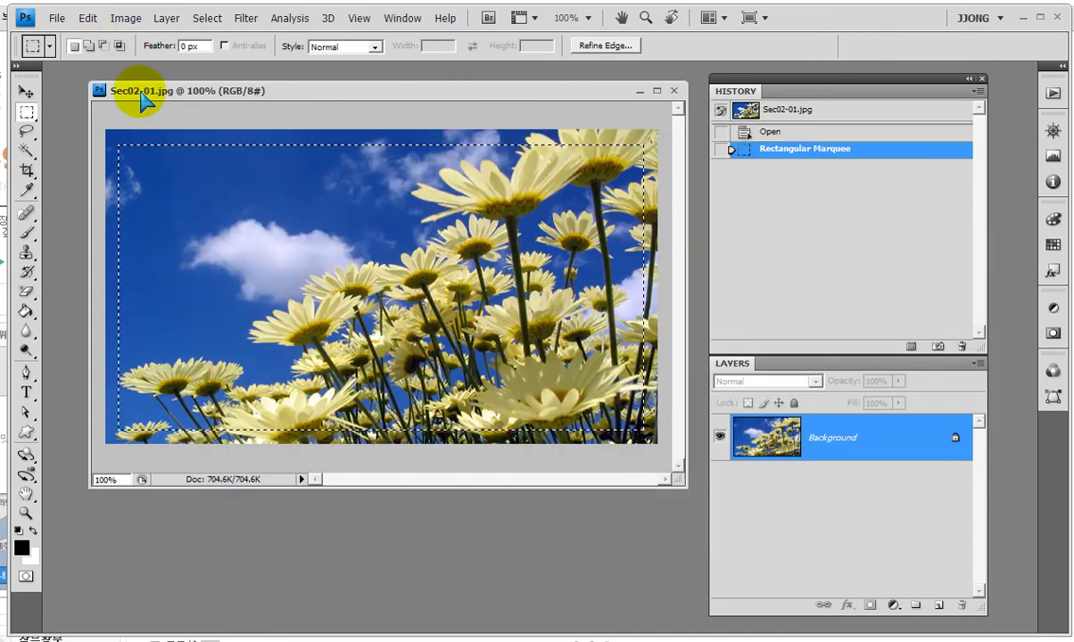
key("ctrl+Delete")
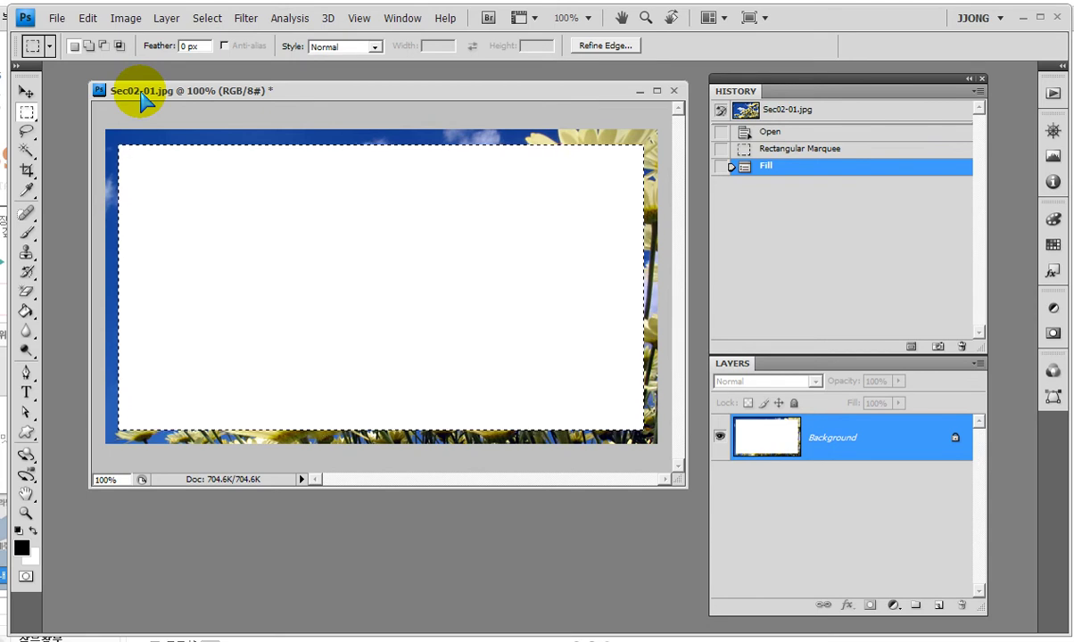
key("ctrl+z")
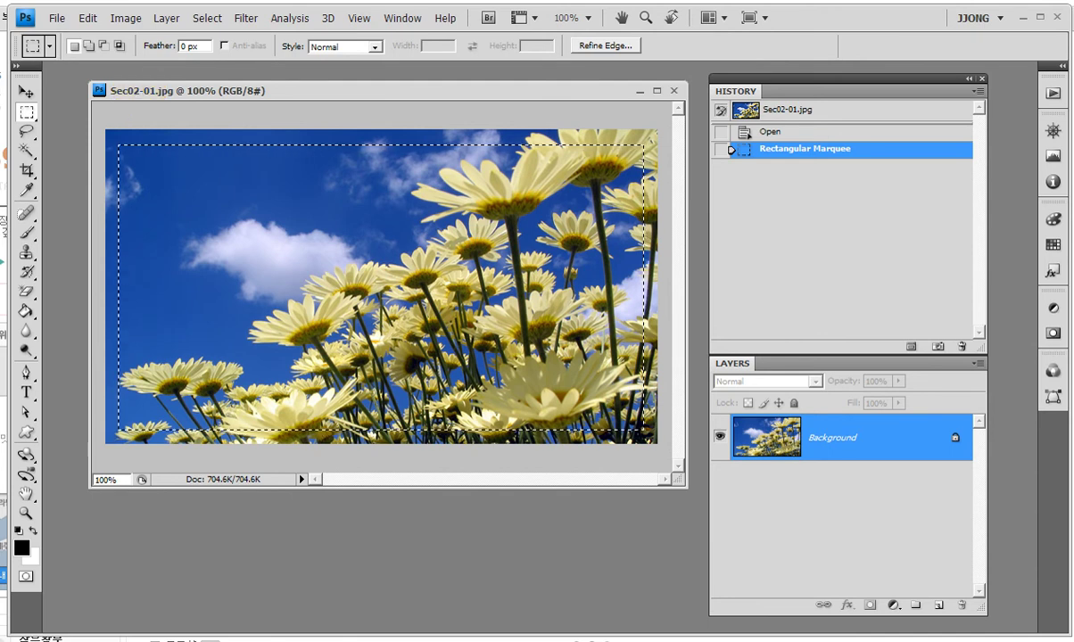
- Invert the selection and fill the border strip with white using Ctrl+Backspace
left_click(203, 22)
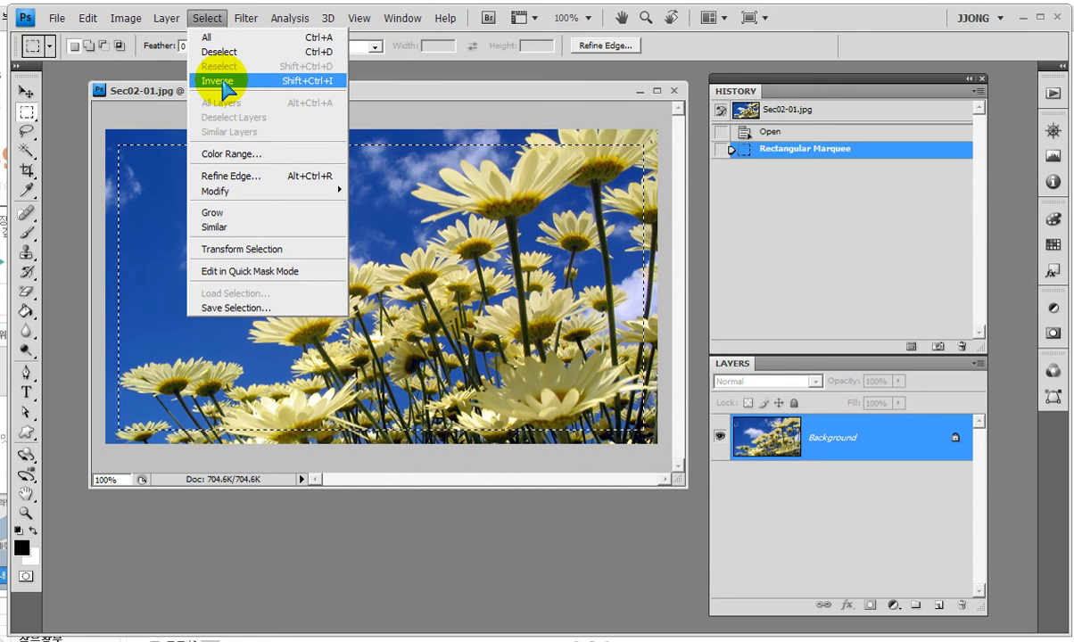
left_click(218, 81)
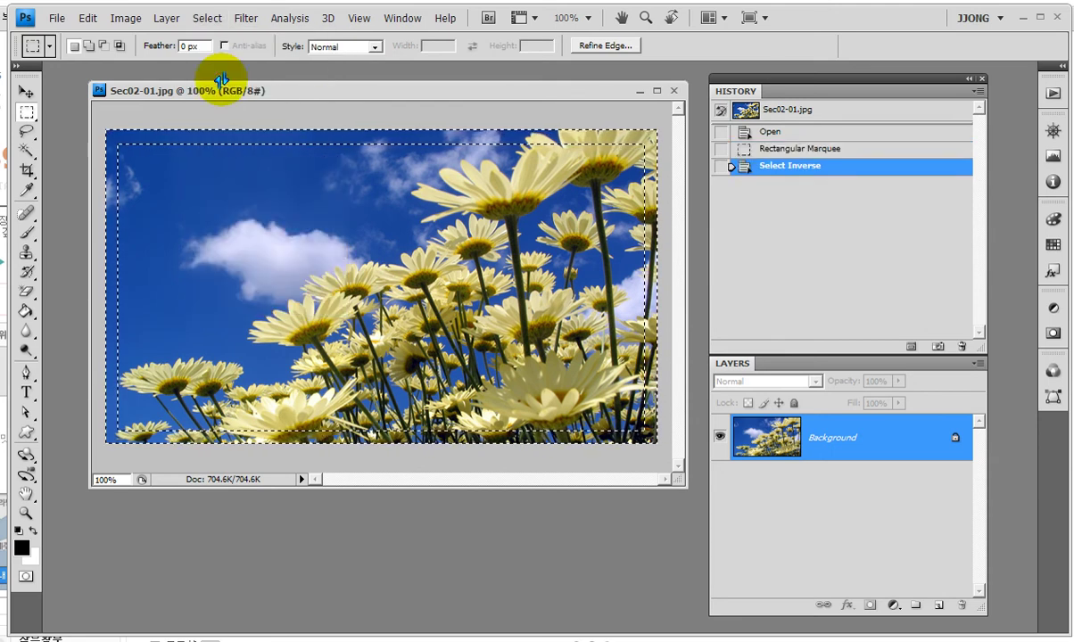
key("ctrl+BackSpace")
key("ctrl+BackSpace")
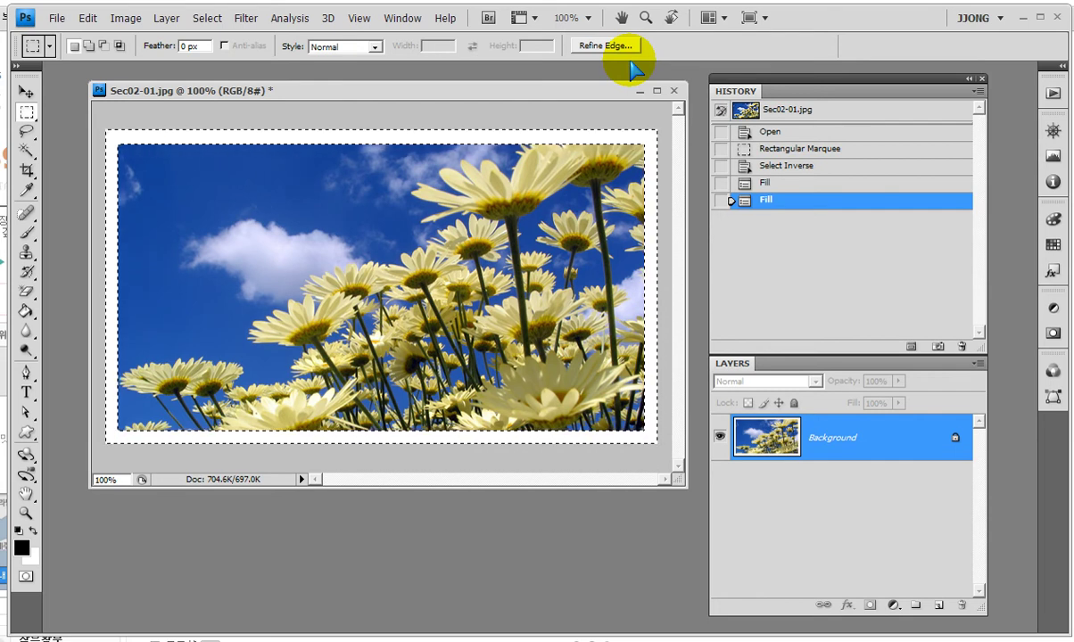
- Revert to the Sec02-01.jpg History snapshot, add an empty Layer 1, and rearrange panels and window
left_click(844, 110)
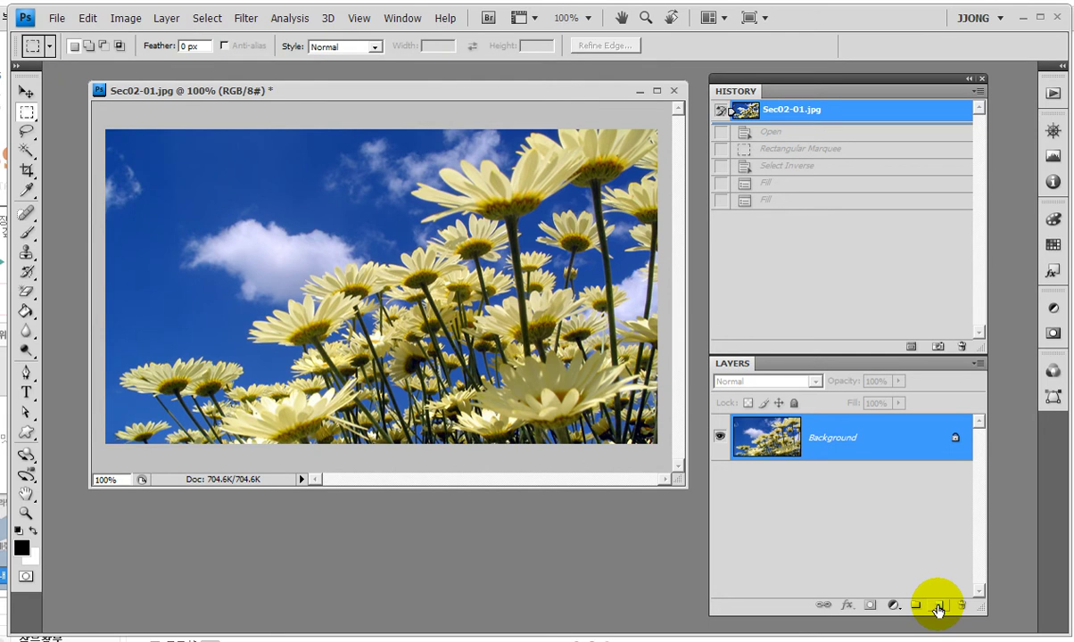
left_click(937, 608)
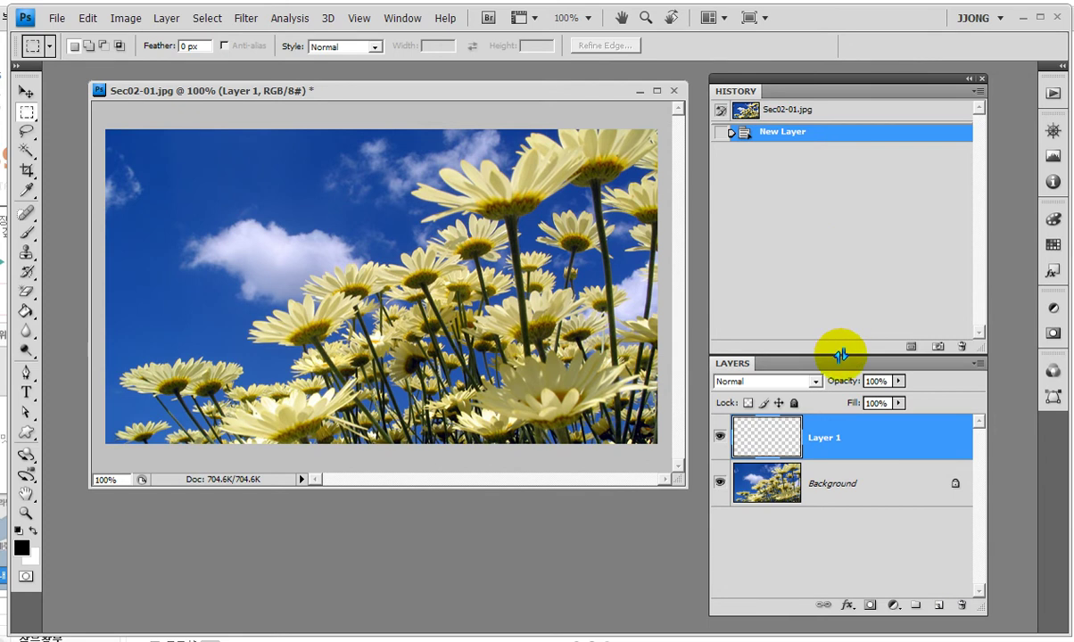
left_click_drag(840, 356, 854, 265)
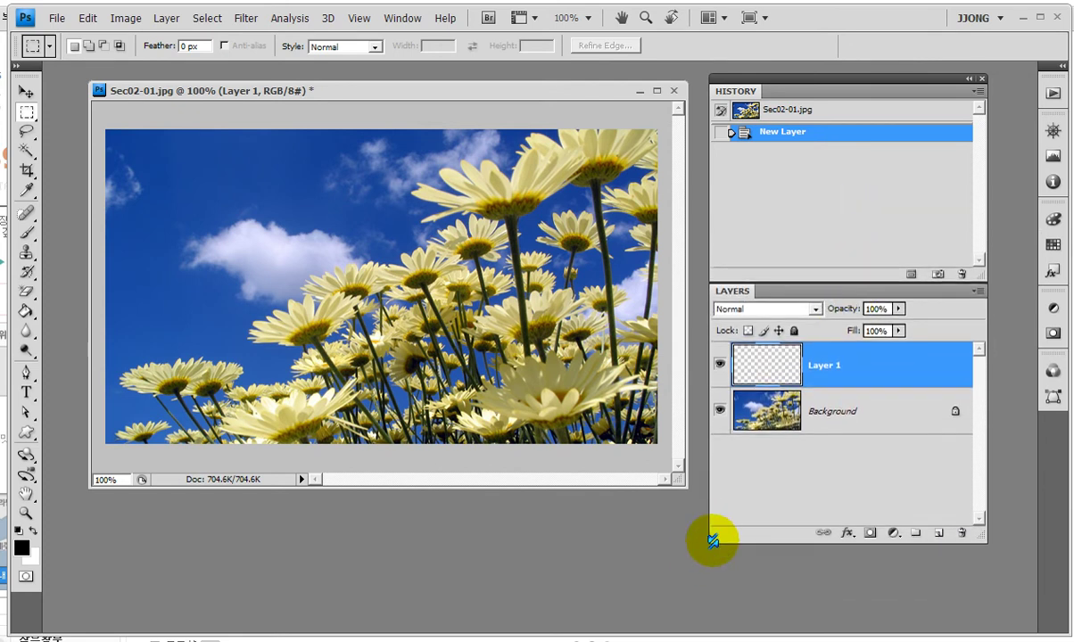
left_click_drag(712, 541, 787, 553)
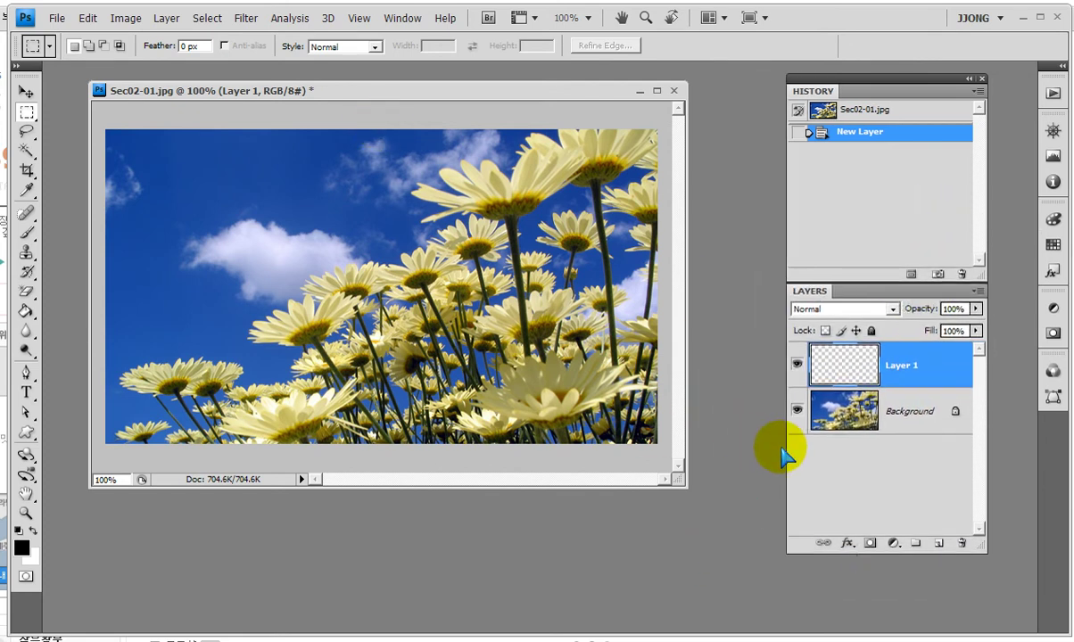
left_click_drag(786, 445, 749, 449)
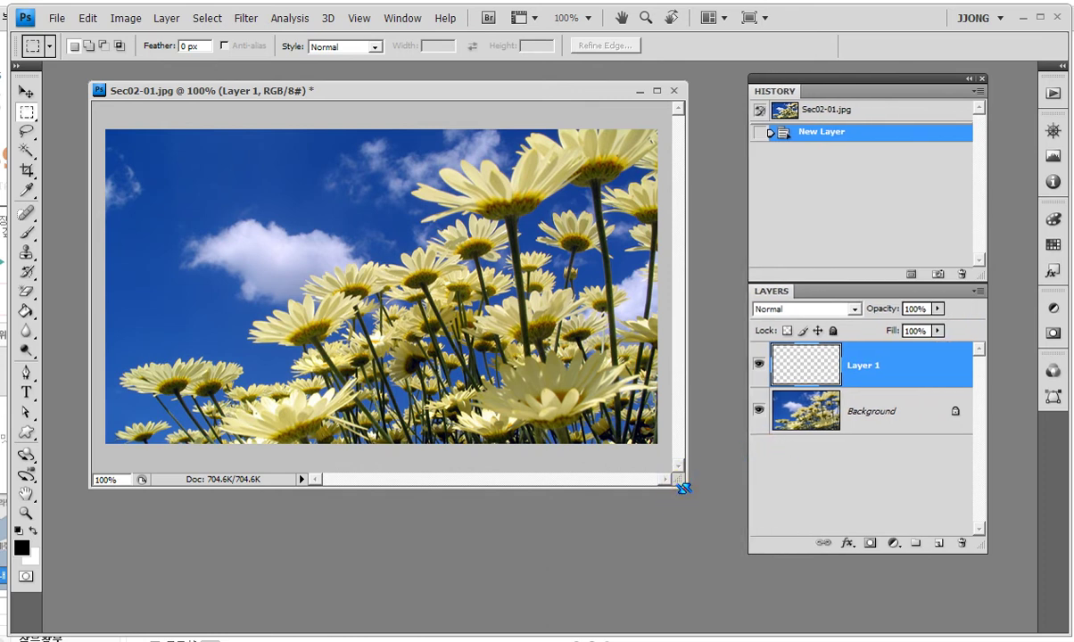
left_click_drag(678, 488, 736, 505)
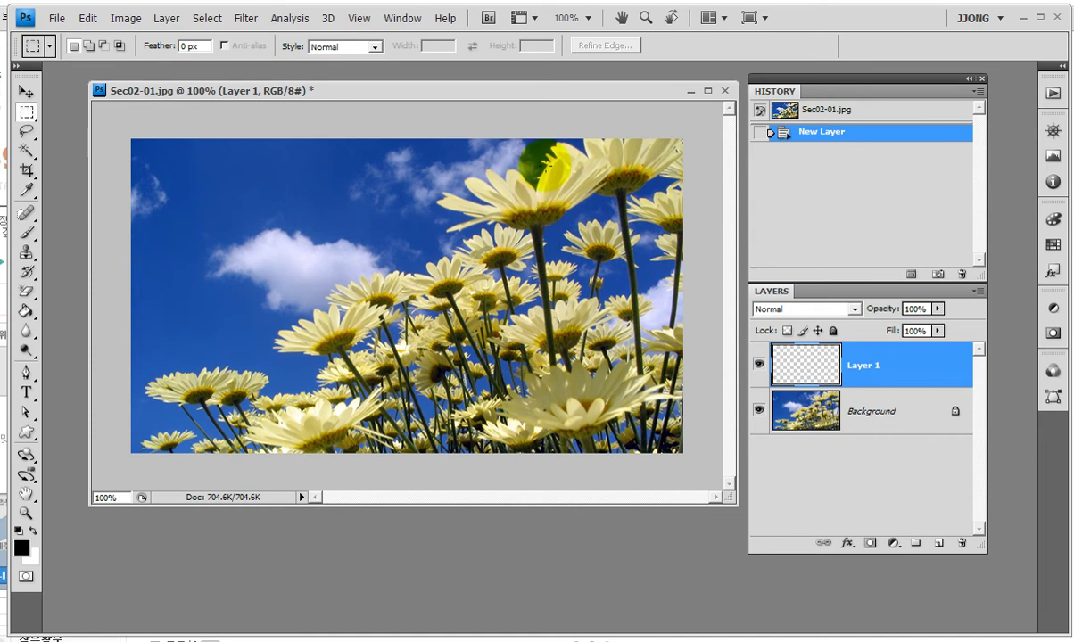
- Select the entire daisy canvas with Ctrl+A while Layer 1 is the working layer
left_click(208, 18)
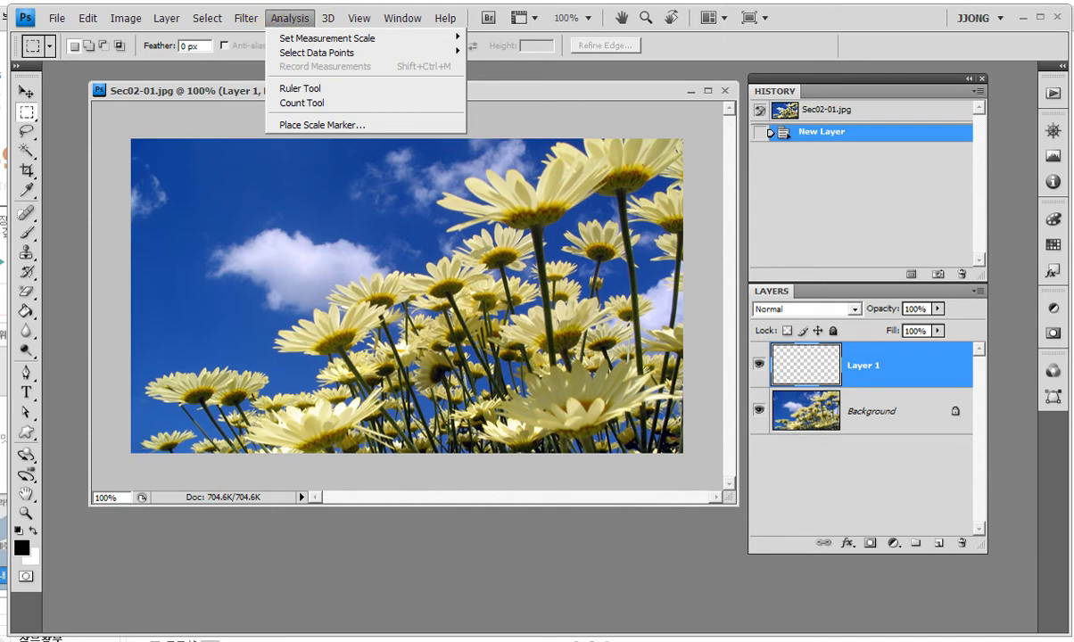
left_click(162, 90)
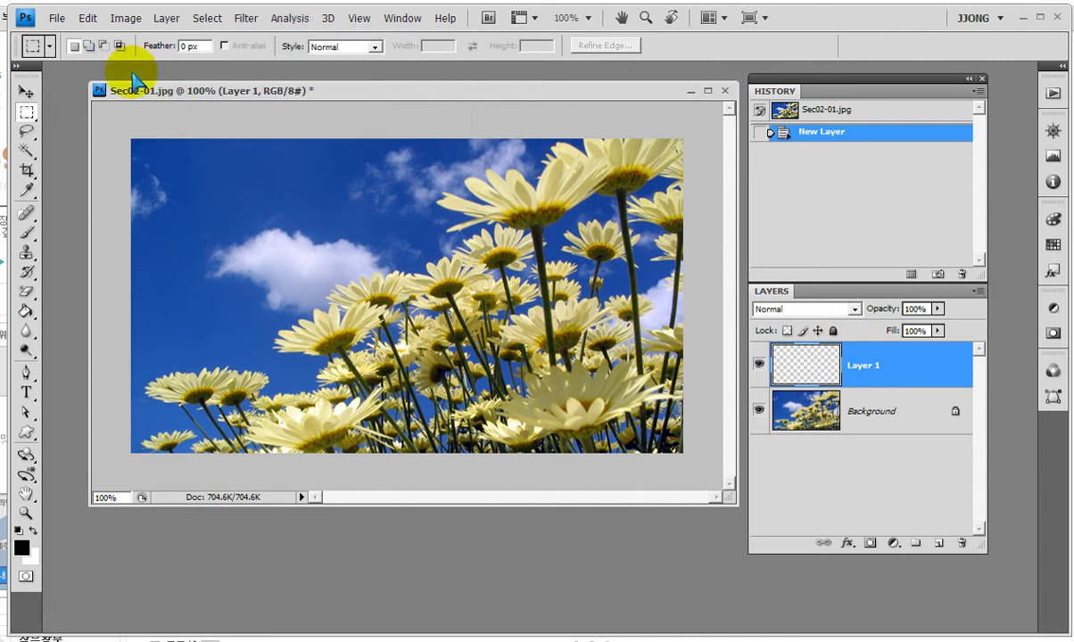
key("ctrl+a")
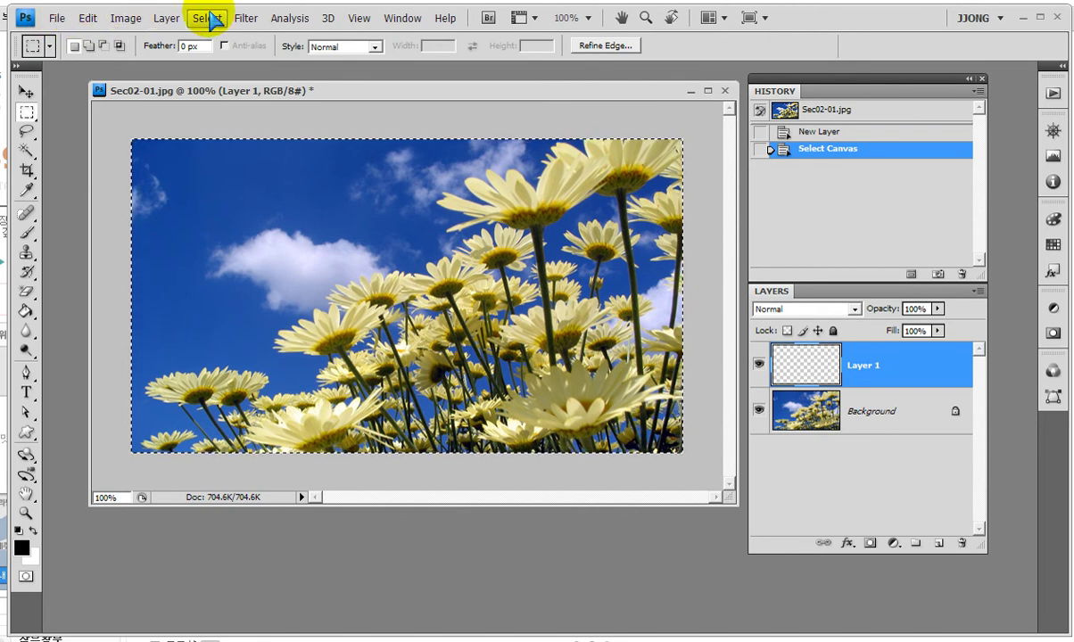
left_click(89, 18)
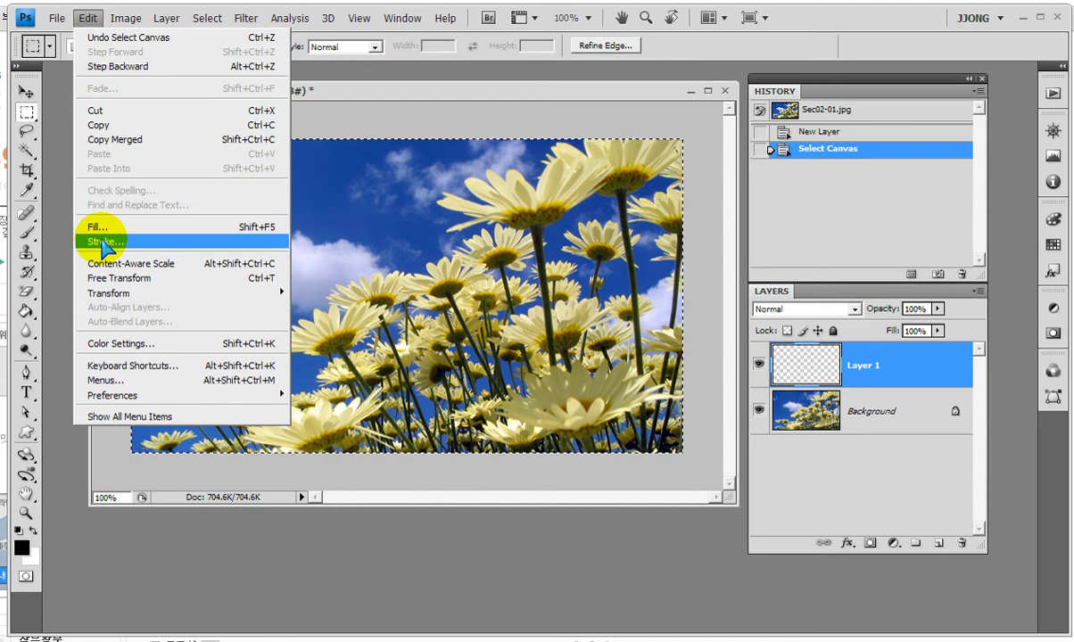
- Stroke the selection on Layer 1 with a 20 px white border, Location set to Inside
left_click(103, 241)
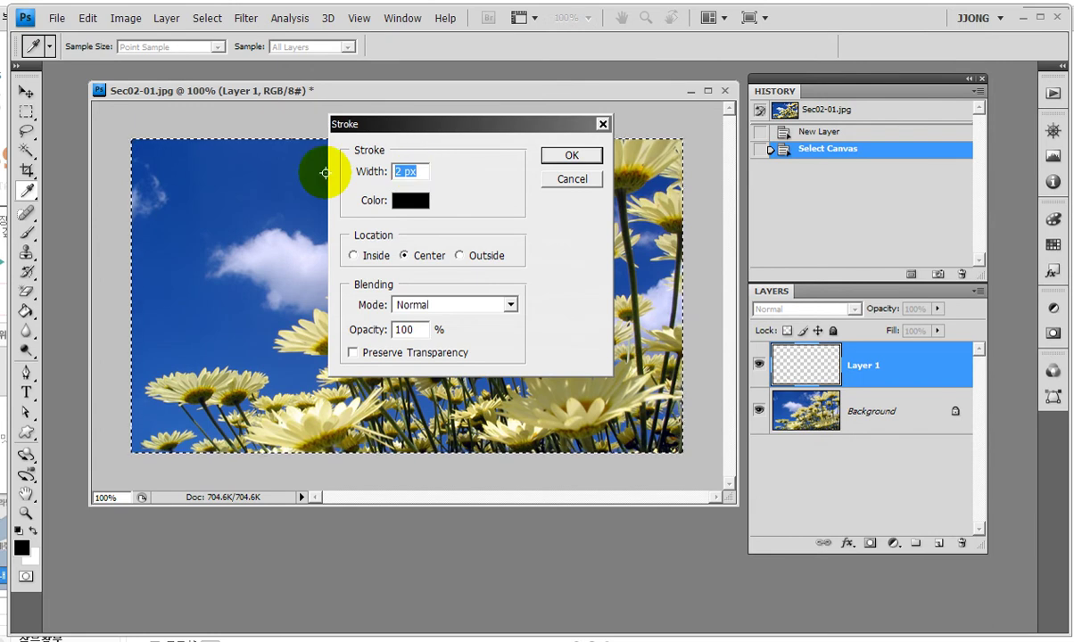
type("20")
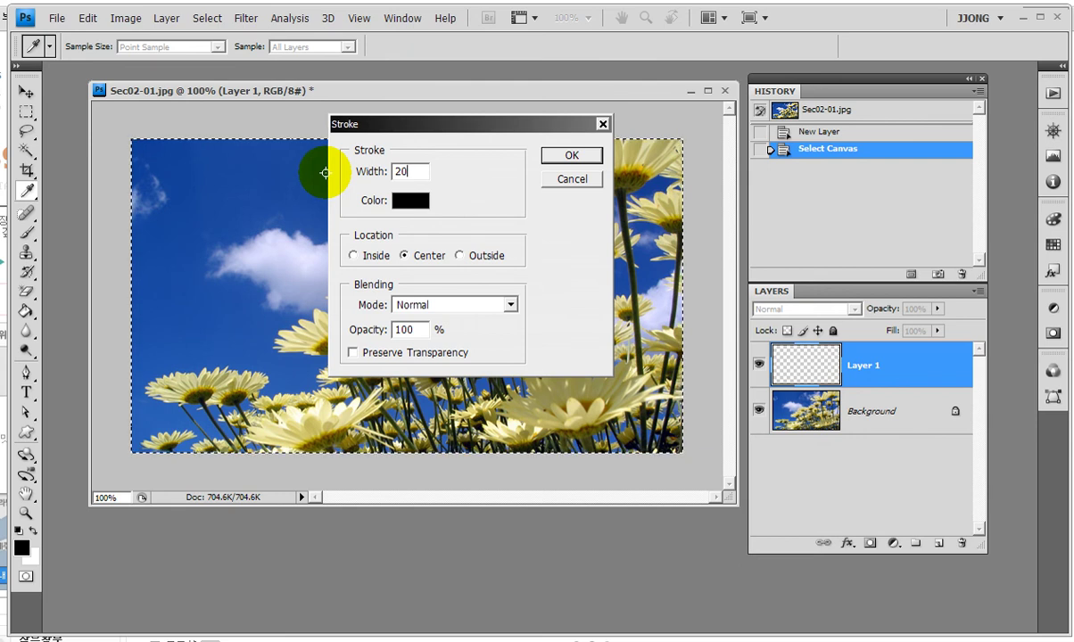
left_click(403, 200)
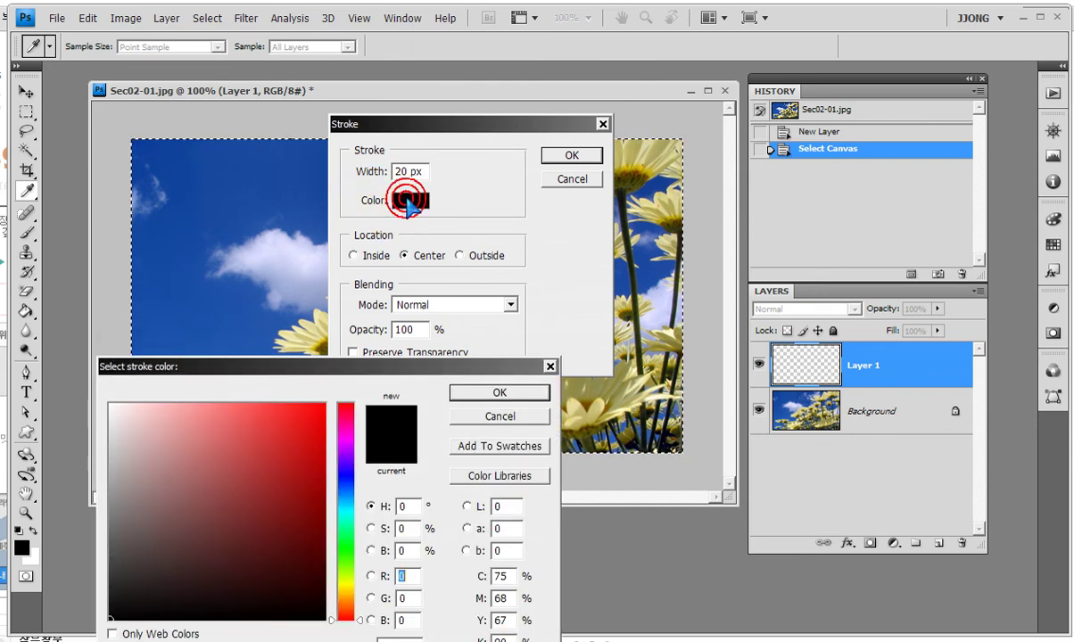
left_click_drag(212, 454, 78, 348)
left_click(473, 393)
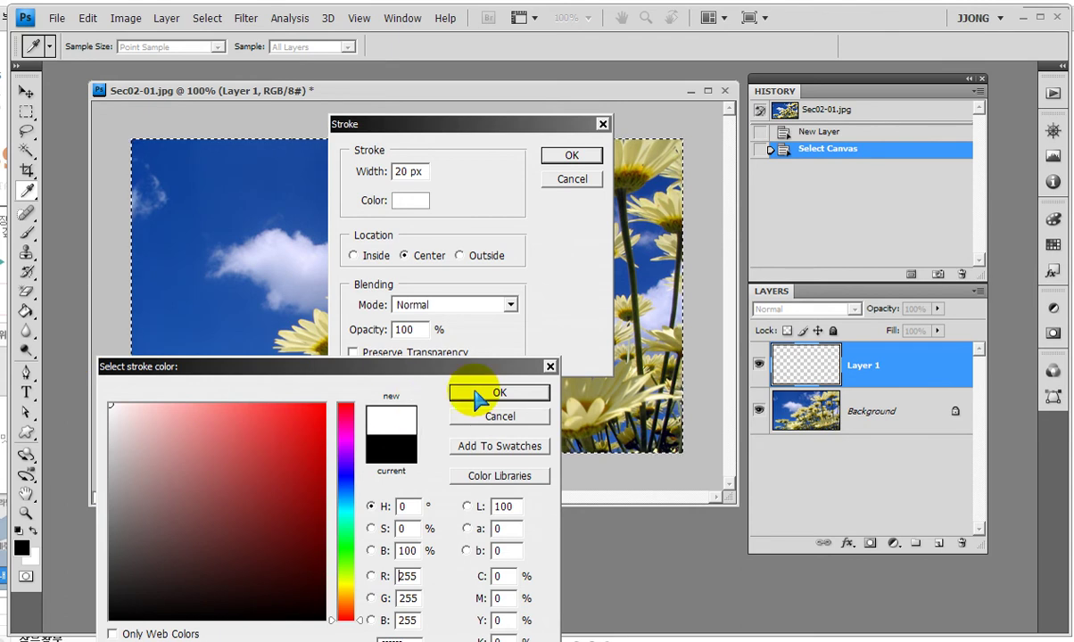
left_click(409, 337)
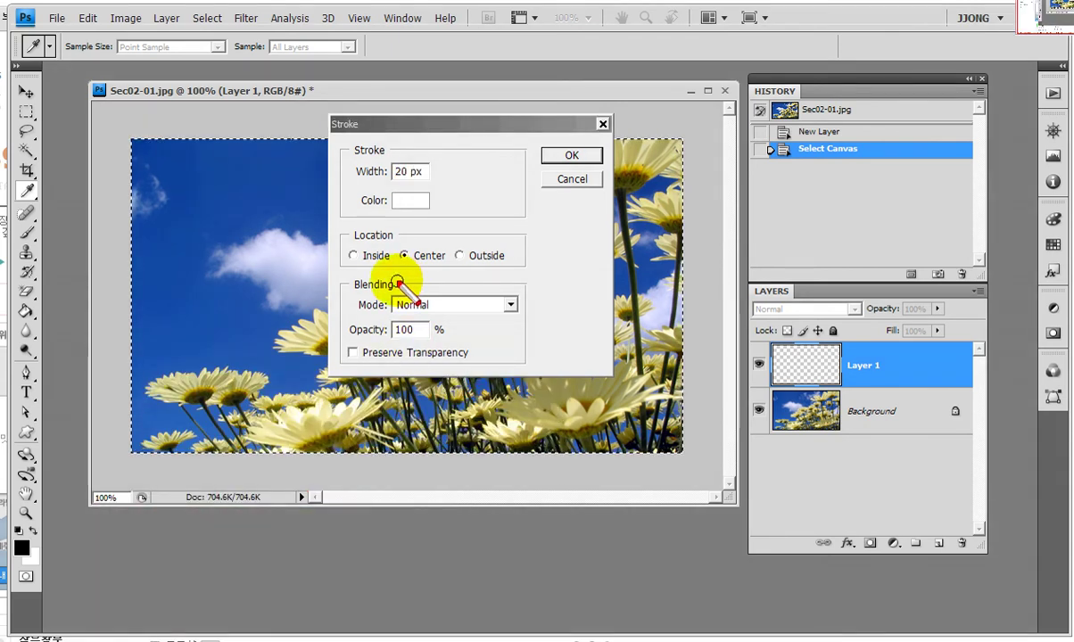
left_click_drag(348, 225, 546, 287)
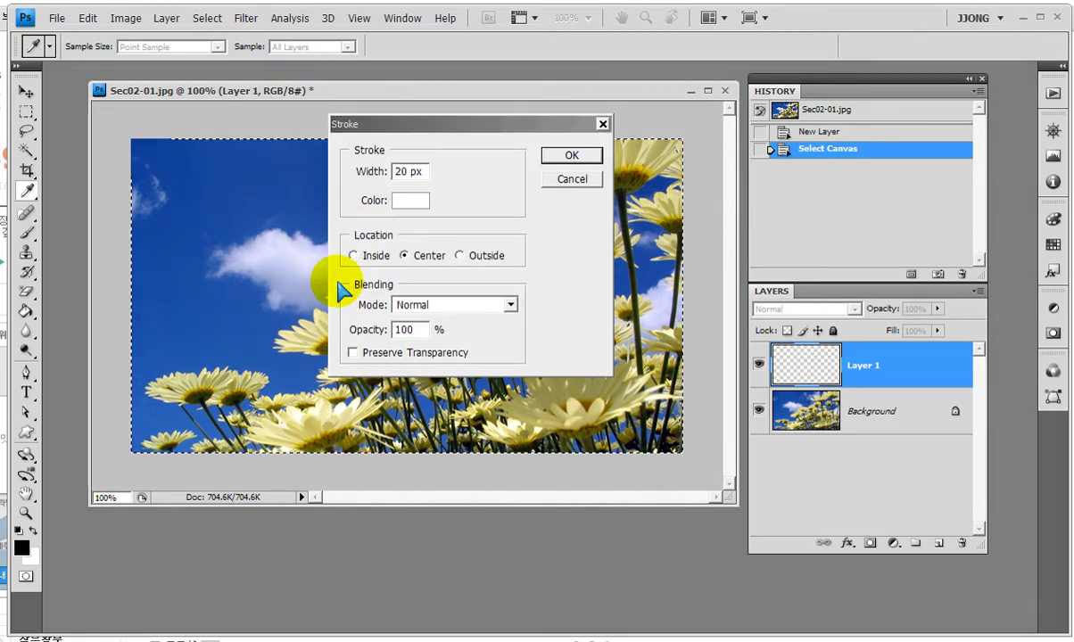
left_click_drag(316, 223, 584, 295)
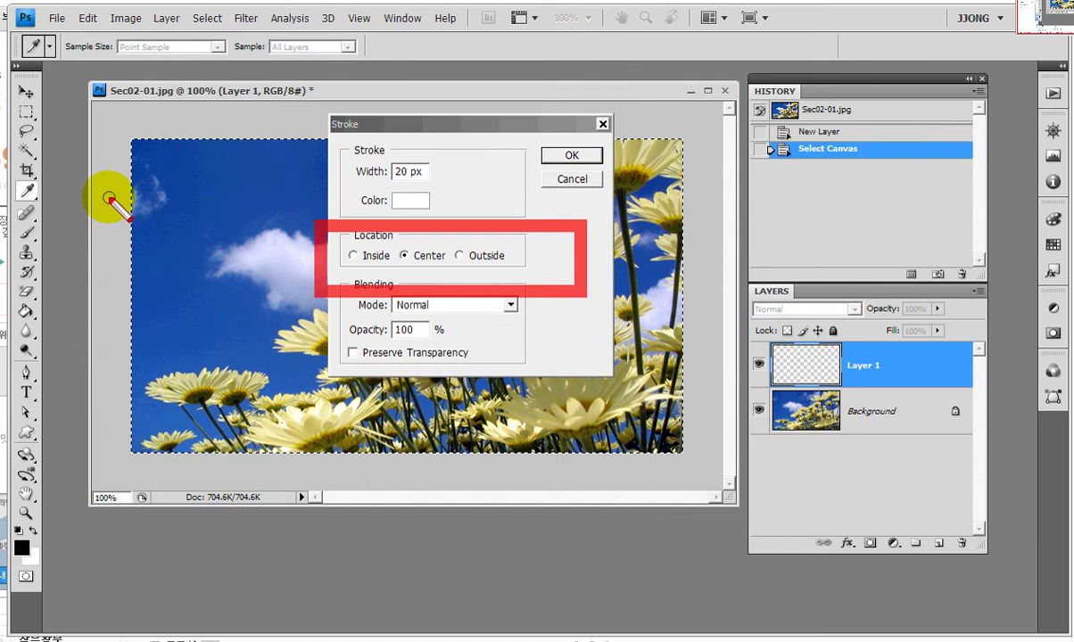
left_click(352, 256)
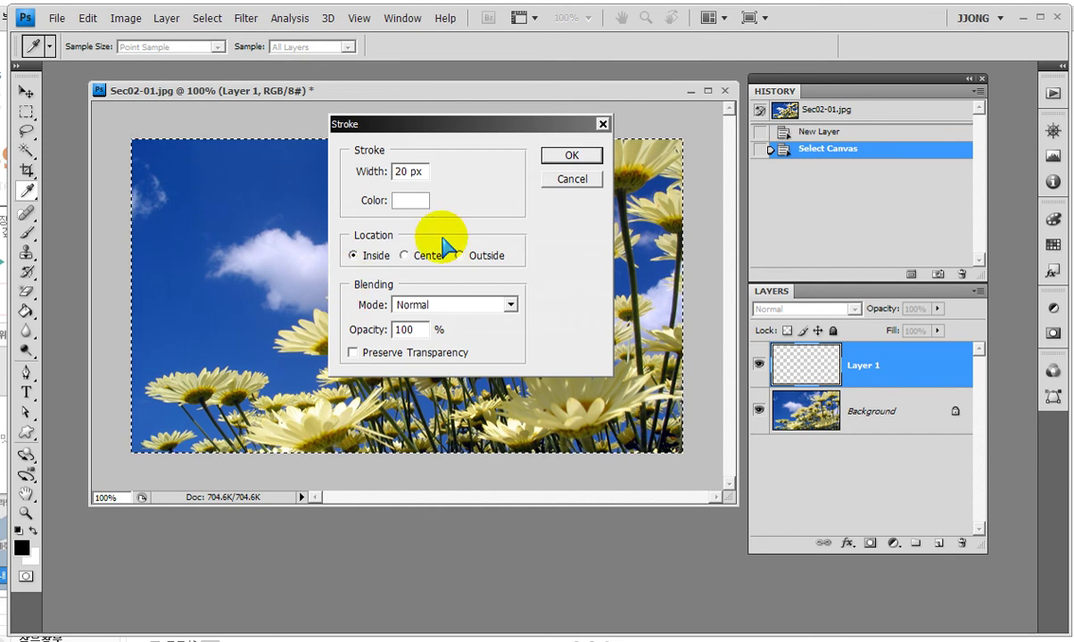
left_click(569, 157)
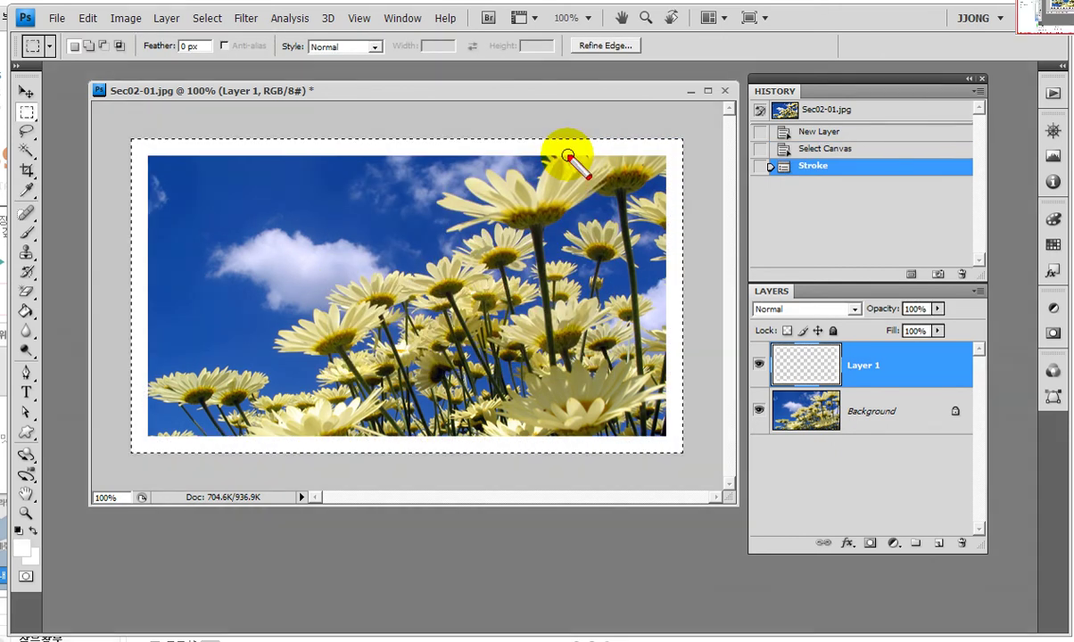
left_click_drag(725, 325, 941, 399)
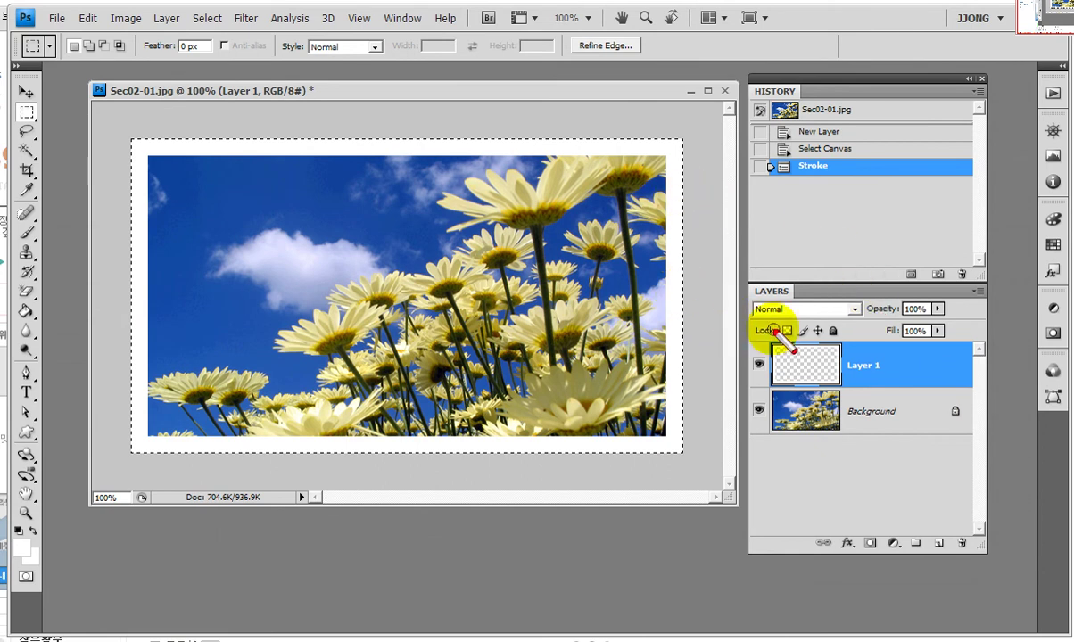
left_click_drag(734, 292, 829, 317)
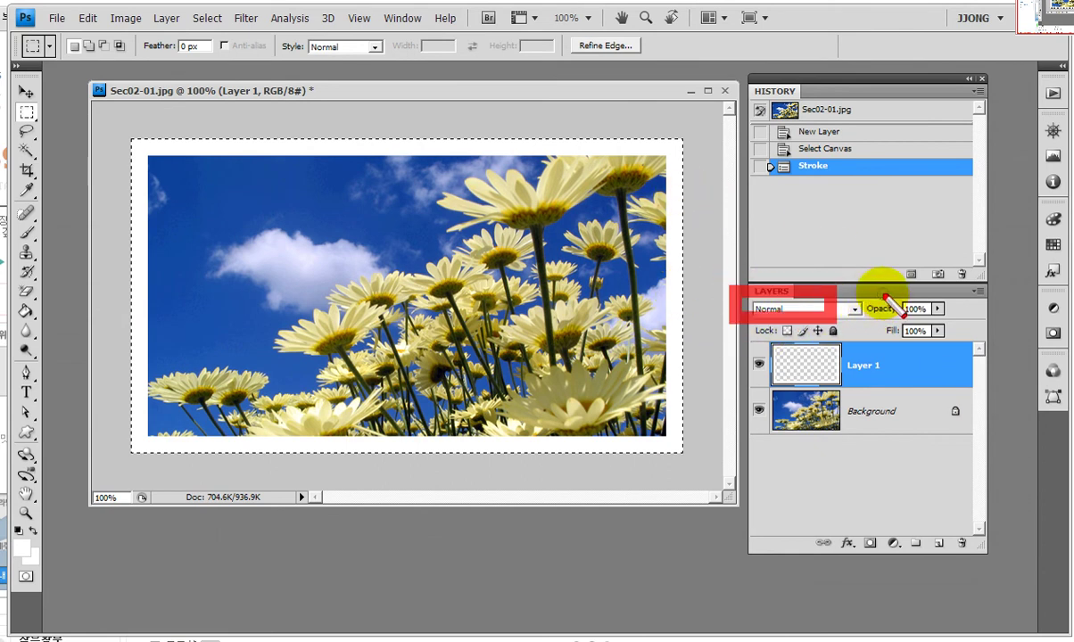
left_click_drag(879, 290, 973, 323)
left_click_drag(883, 319, 983, 351)
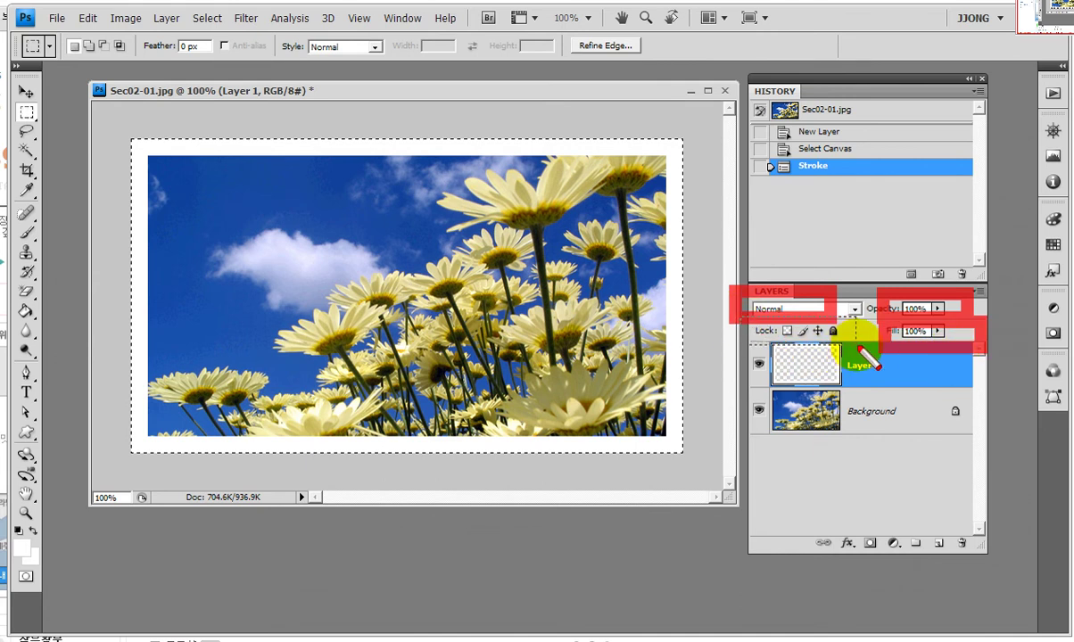
left_click_drag(782, 340, 854, 348)
left_click_drag(793, 521, 1021, 562)
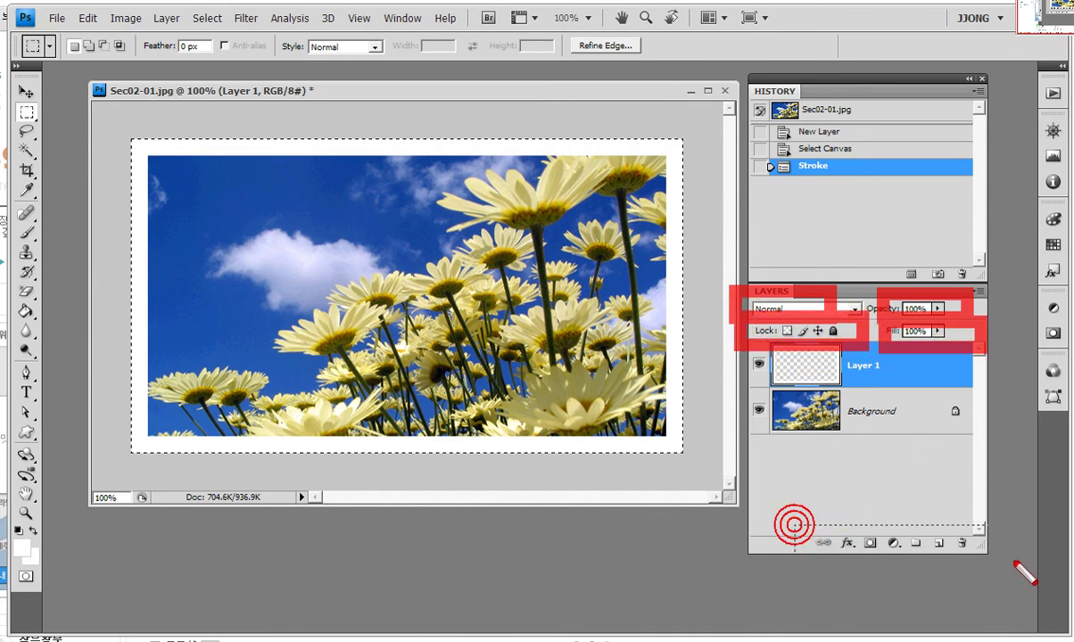
mouse_move(830, 520)
left_mouse_down()
mouse_move(862, 565)
mouse_move(949, 566)
left_mouse_up()
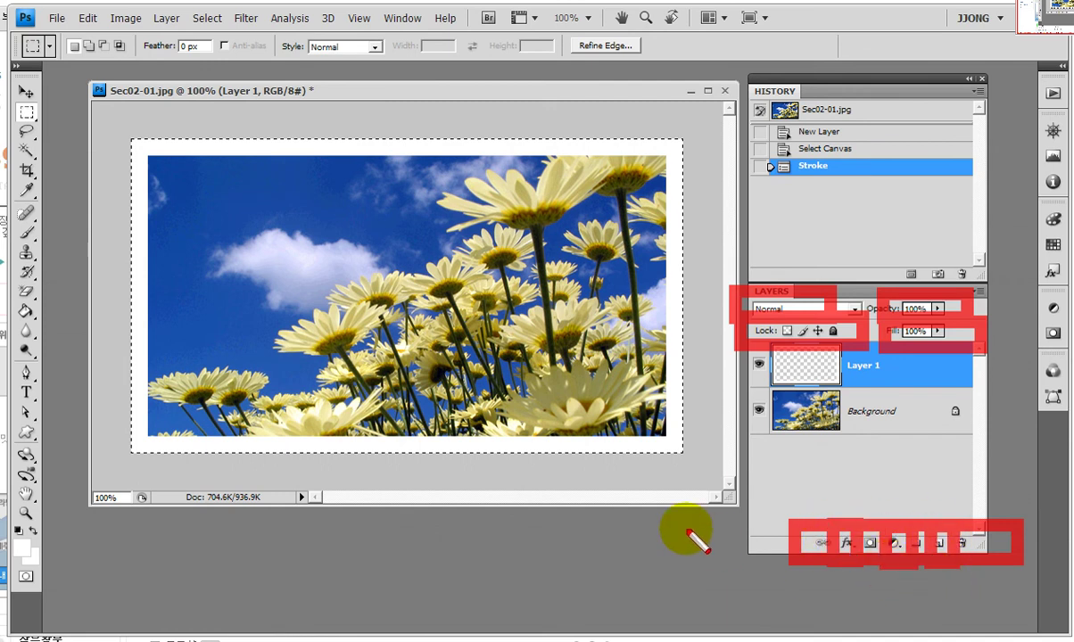
key("e")
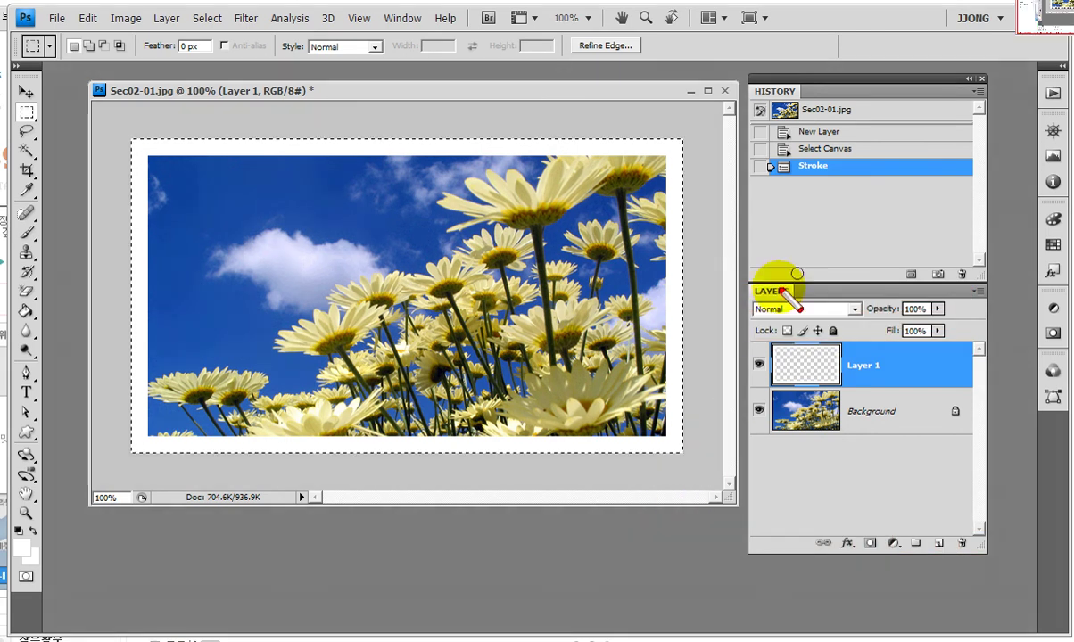
left_click_drag(866, 311, 972, 350)
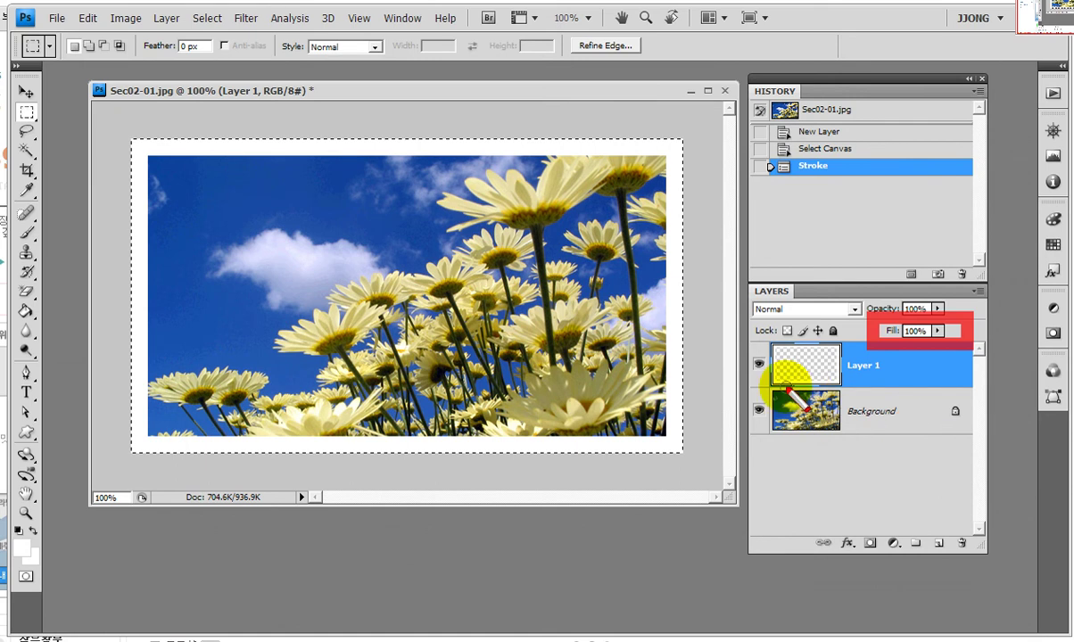
left_click_drag(742, 315, 860, 348)
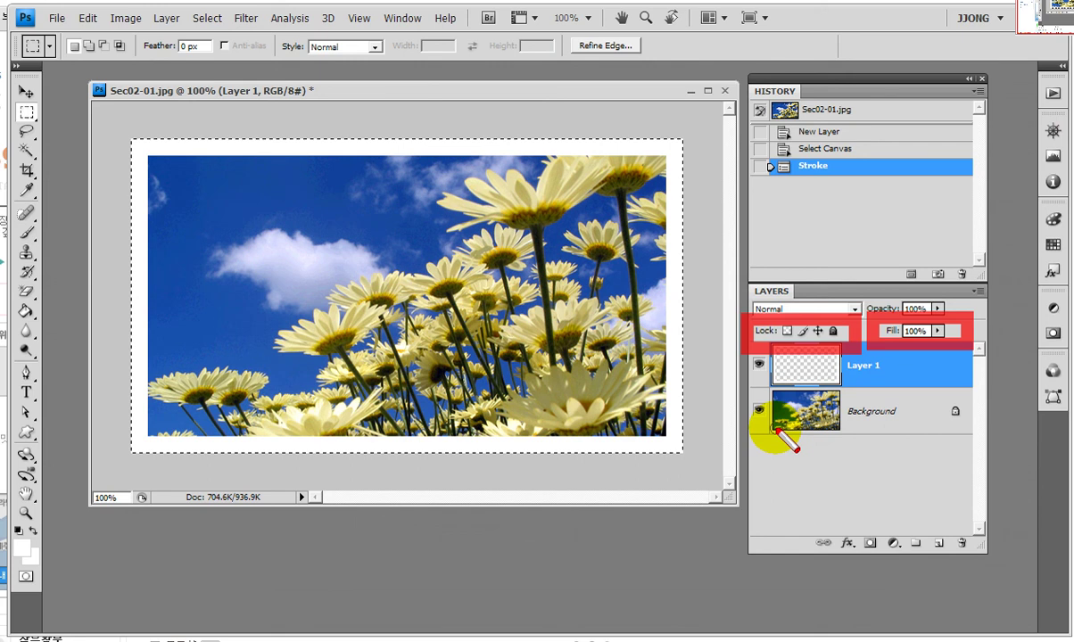
key("Escape")
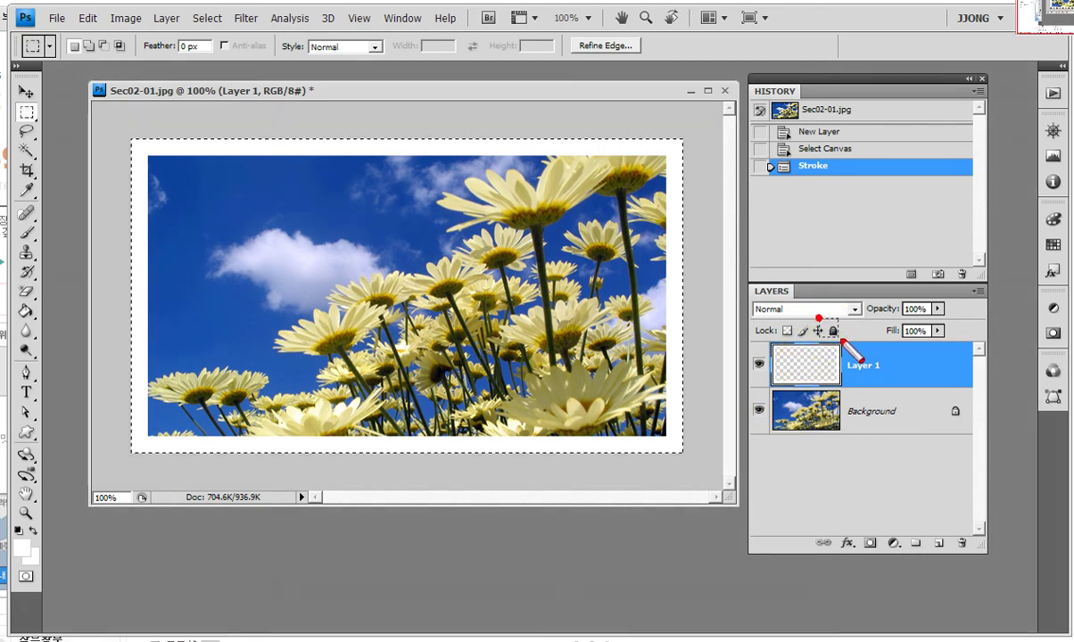
left_click_drag(814, 315, 846, 347)
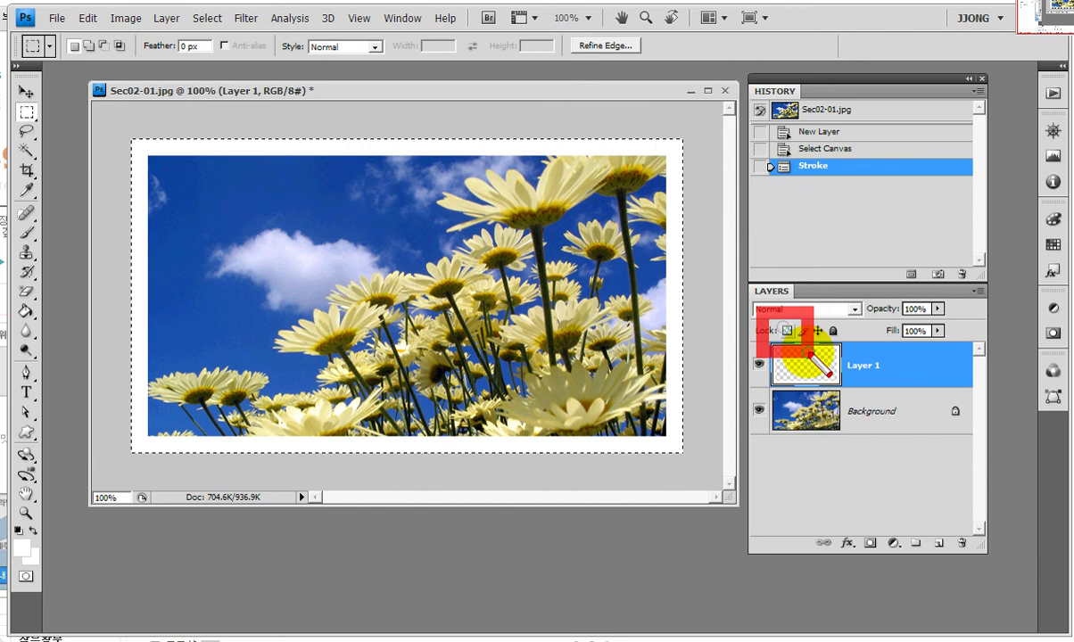
- Hide the Background layer, deselect with Ctrl+D, and lock Layer 1's transparent pixels
left_click(758, 413)
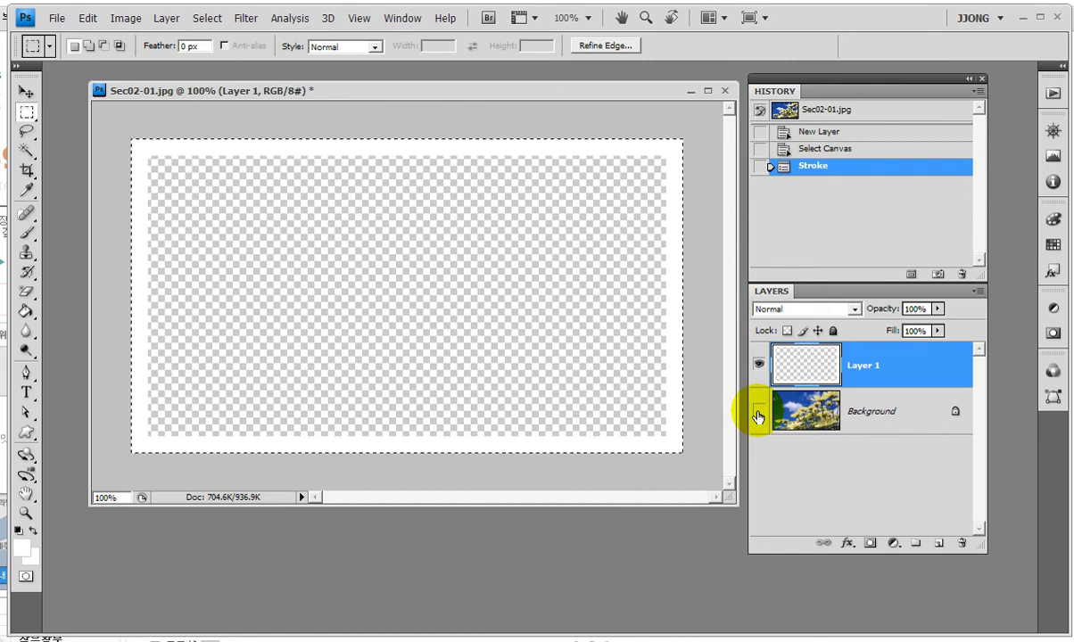
key("ctrl+d")
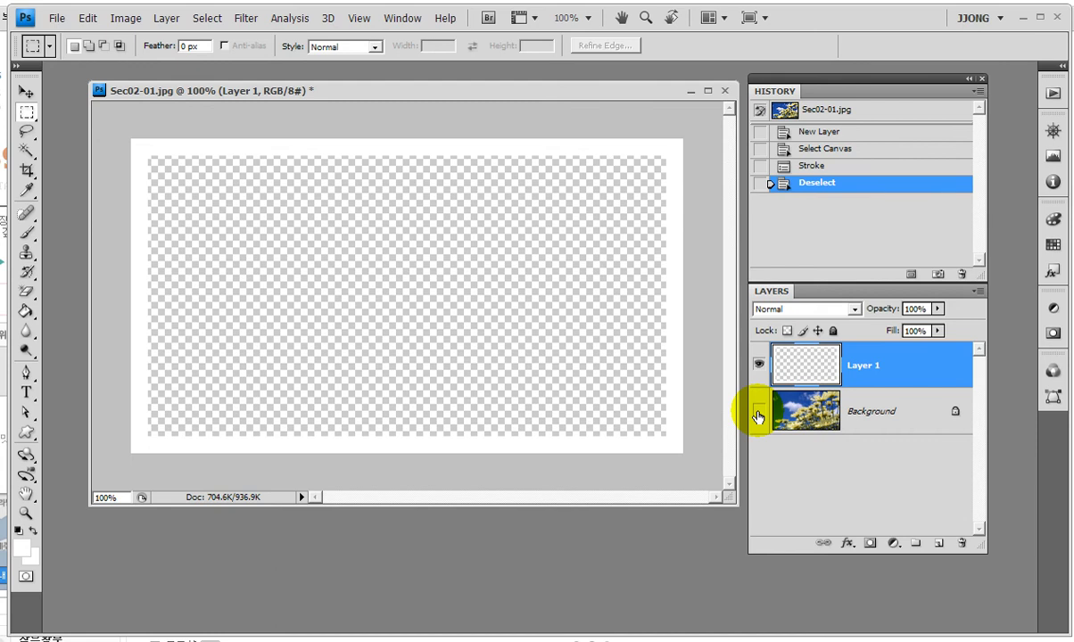
left_click(786, 330)
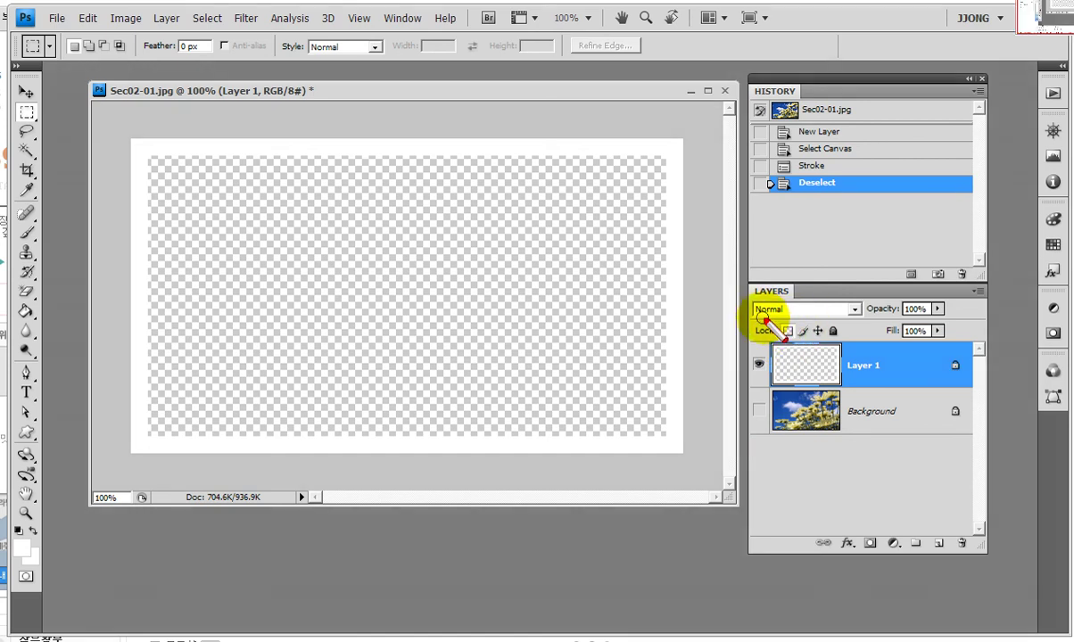
left_click_drag(795, 343, 858, 348)
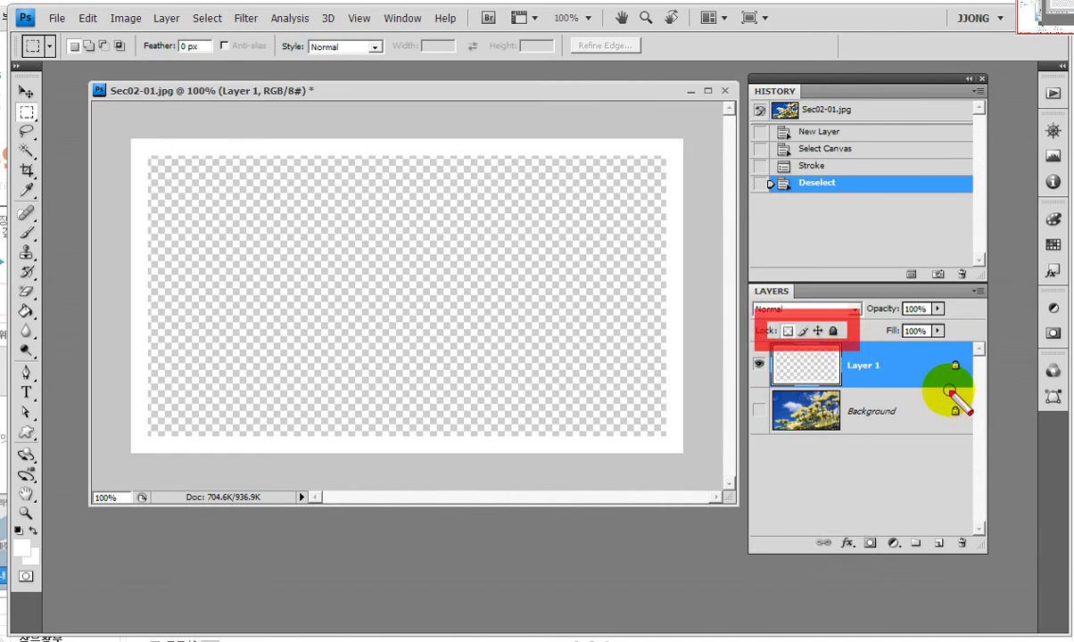
left_click_drag(930, 347, 970, 399)
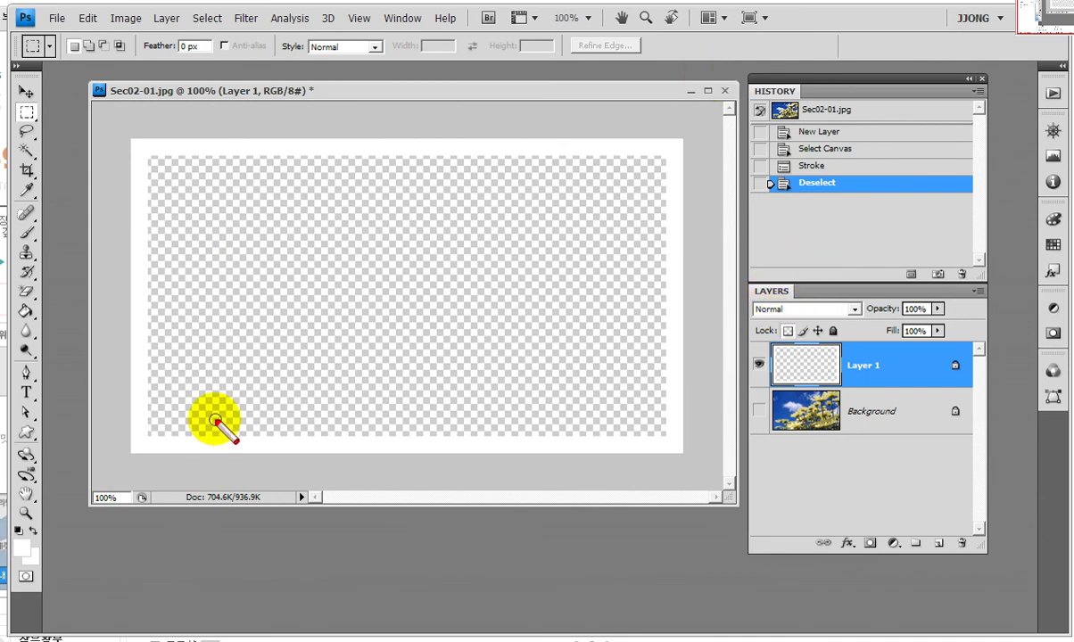
- Drag a rectangular marquee over the left half of the framed canvas
mouse_move(122, 118)
left_mouse_down()
mouse_move(150, 474)
mouse_move(411, 485)
left_mouse_up()
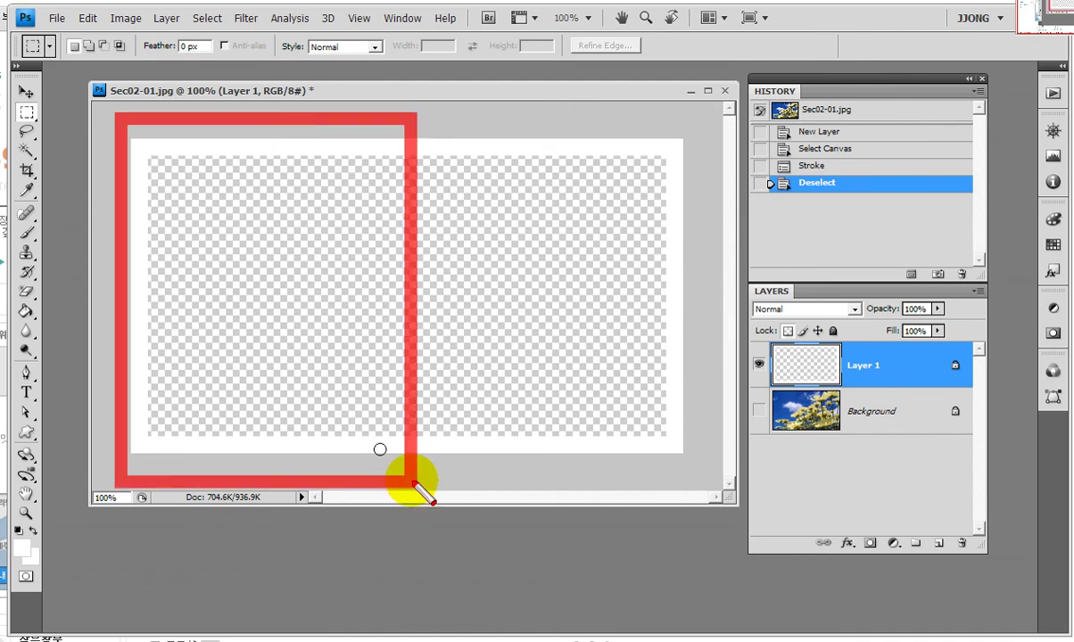
left_click(27, 113)
mouse_move(131, 139)
left_mouse_down()
mouse_move(308, 373)
mouse_move(430, 497)
left_mouse_up()
left_click(429, 497)
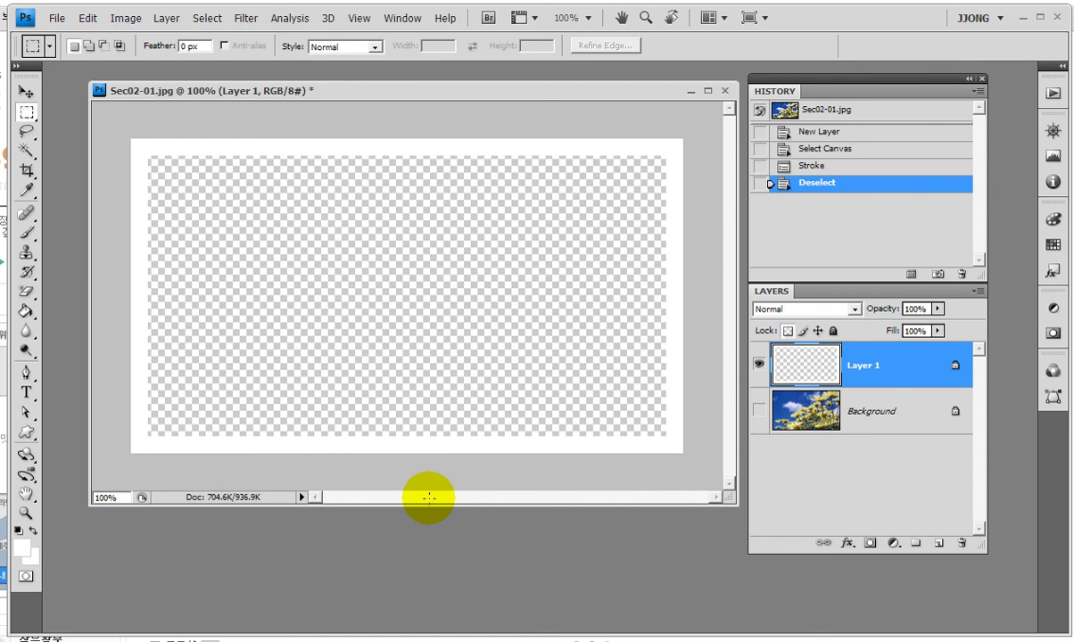
left_click_drag(430, 497, 131, 139)
- Pick a saturated magenta as the foreground colour in the Color Picker
left_click(18, 539)
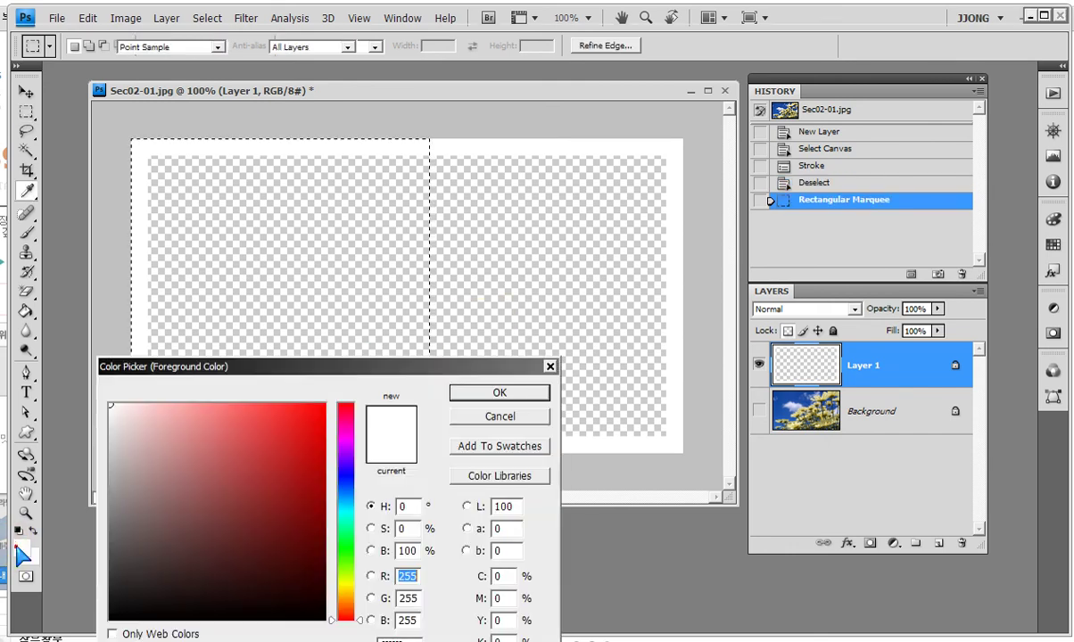
left_click_drag(412, 368, 506, 335)
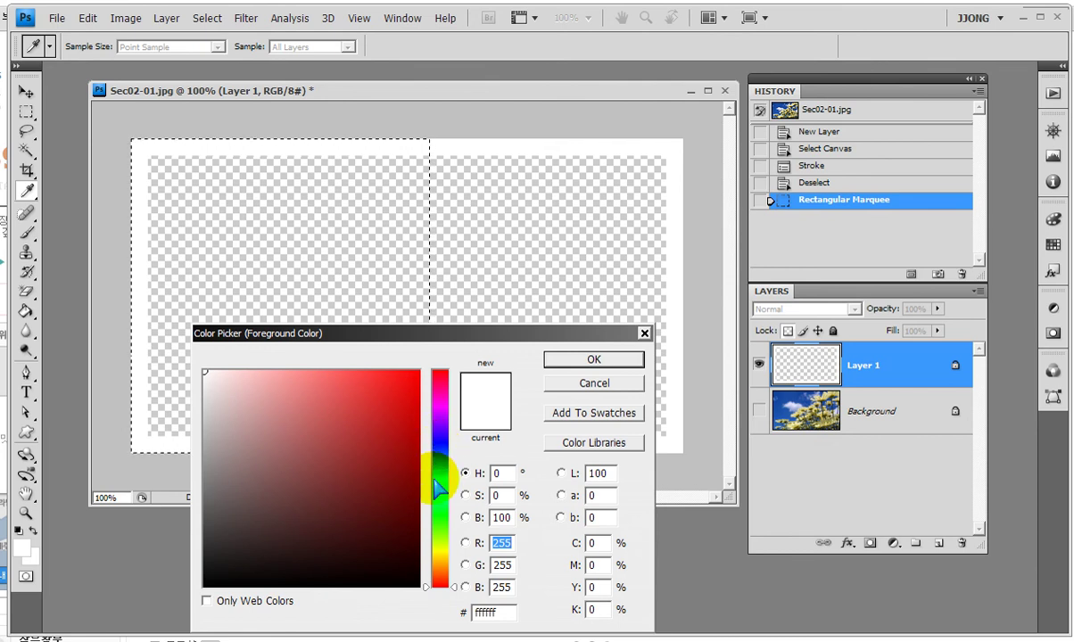
left_click(439, 475)
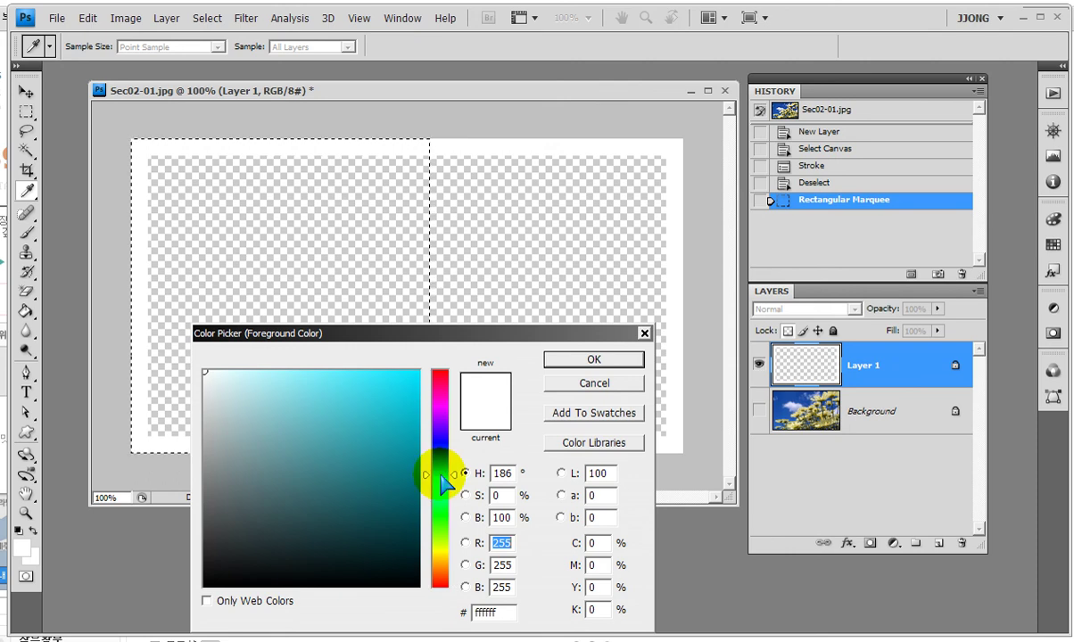
left_click(439, 409)
mouse_move(422, 384)
left_mouse_down()
mouse_move(409, 385)
mouse_move(419, 376)
left_mouse_up()
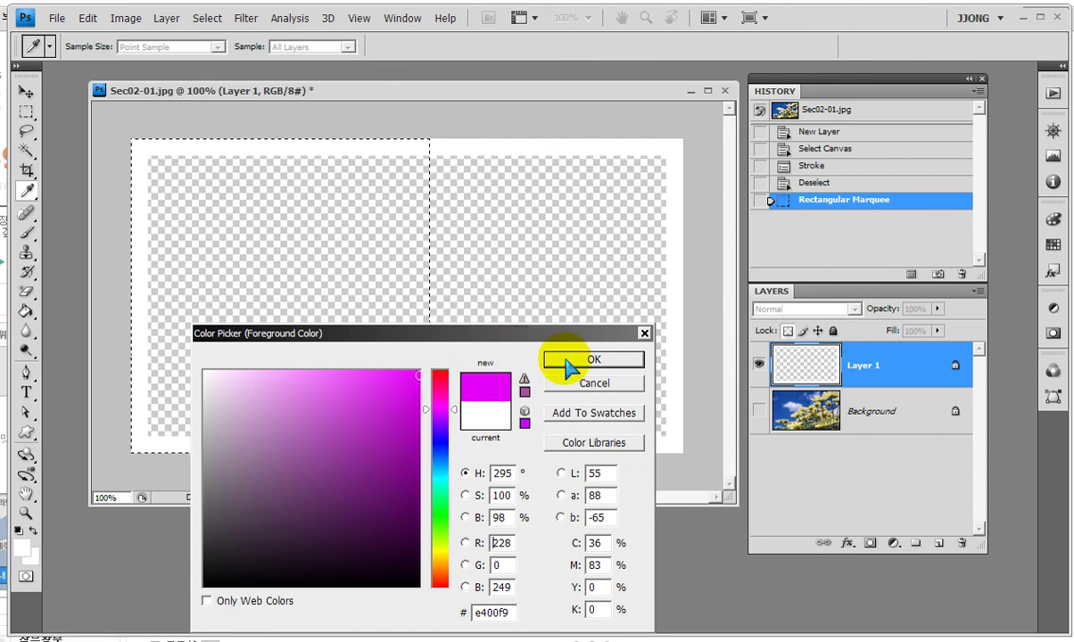
left_click(569, 367)
key("m")
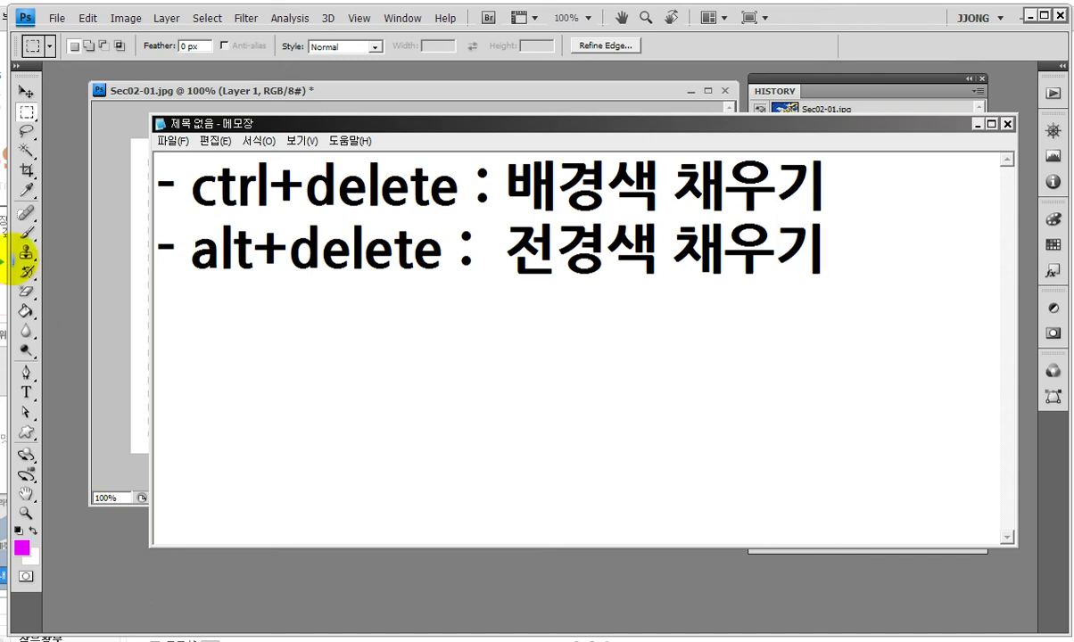
- Fill the selected left half of the frame with magenta using Alt+Shift+Backspace
left_click(134, 90)
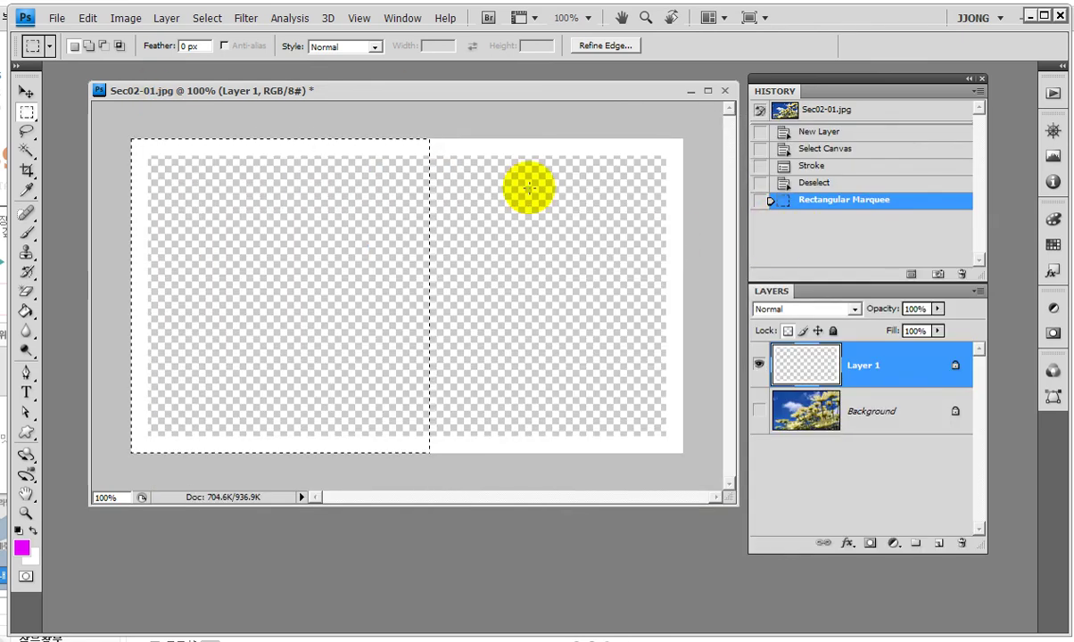
key("alt+shift+BackSpace")
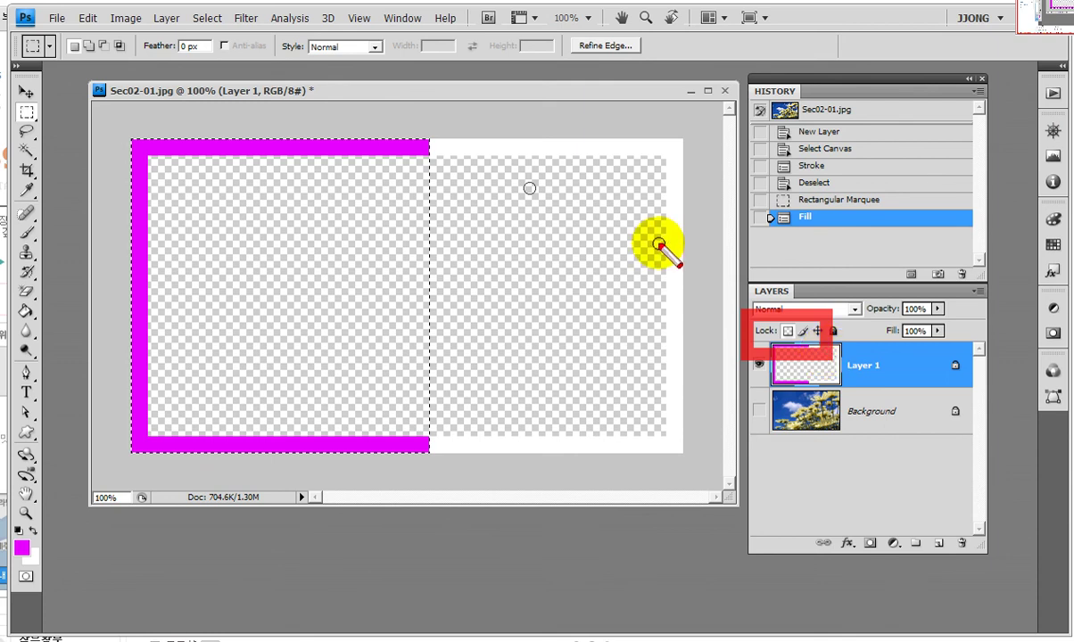
- Drop the marquee around the magenta left half, leaving Layer 1's two-tone frame unselected
left_click_drag(228, 205, 278, 342)
left_click_drag(187, 186, 419, 450)
left_click_drag(768, 292, 814, 363)
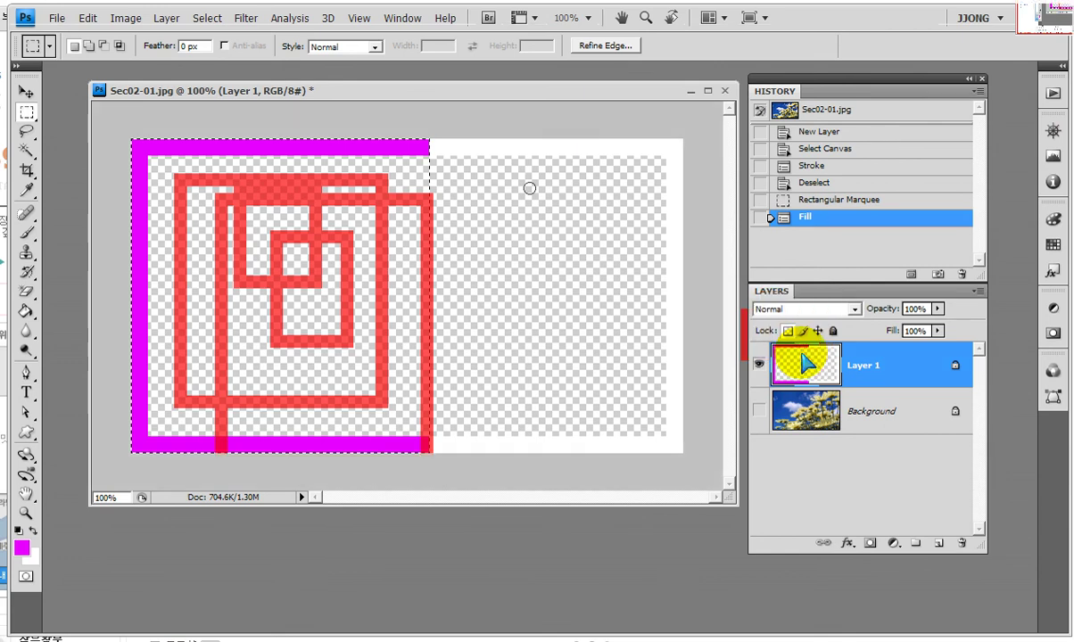
key("Escape")
key("ctrl+h")
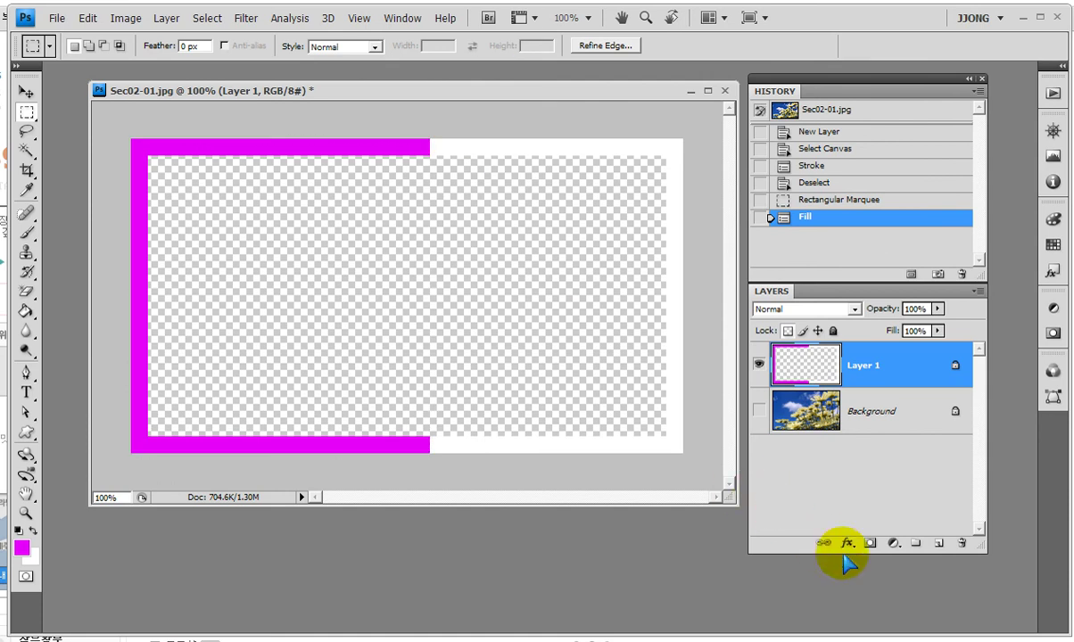